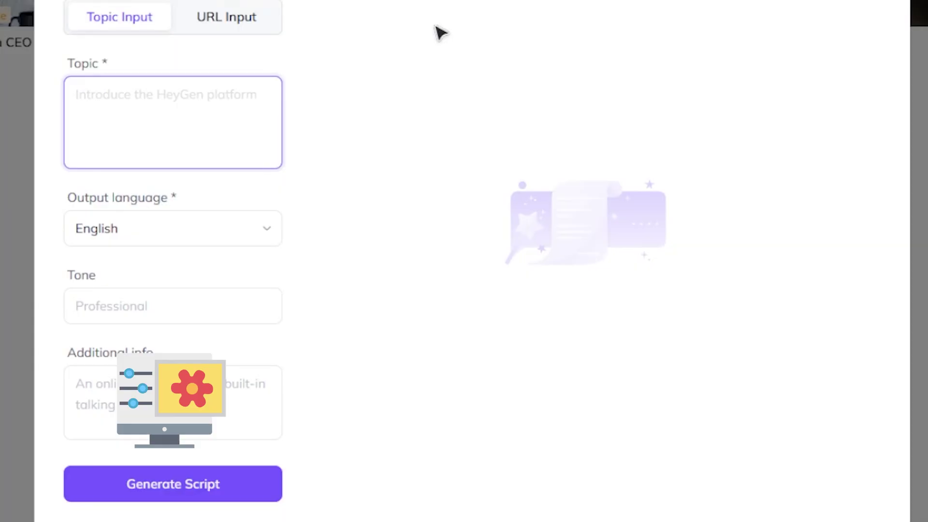
- Enter 'Introduce how to make an AI avatar' and reach the Leonardo.Ai home dashboard
{"action": "type", "text": "Introduce how to make an AI av"}
{"action": "type", "text": "atar"}
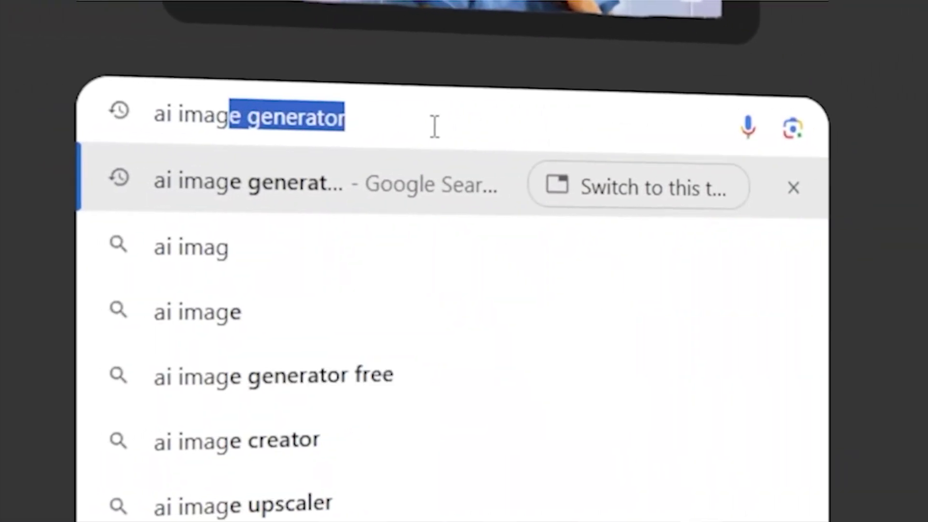
{"action": "type", "text": "e genera"}
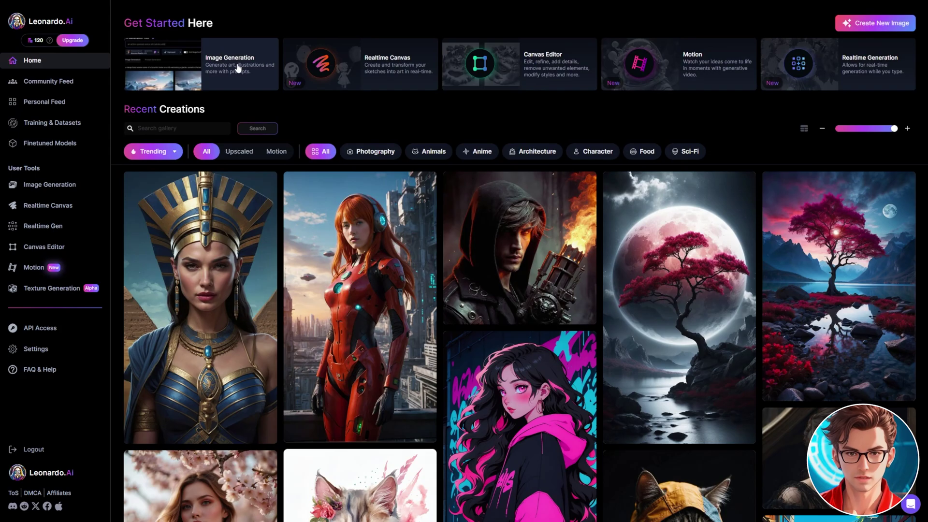
- Open Image Generation and enter the red-haired, blue-eyed cyberpunk streamer woman prompt
{"action": "left_click", "coordinate": [238, 64]}
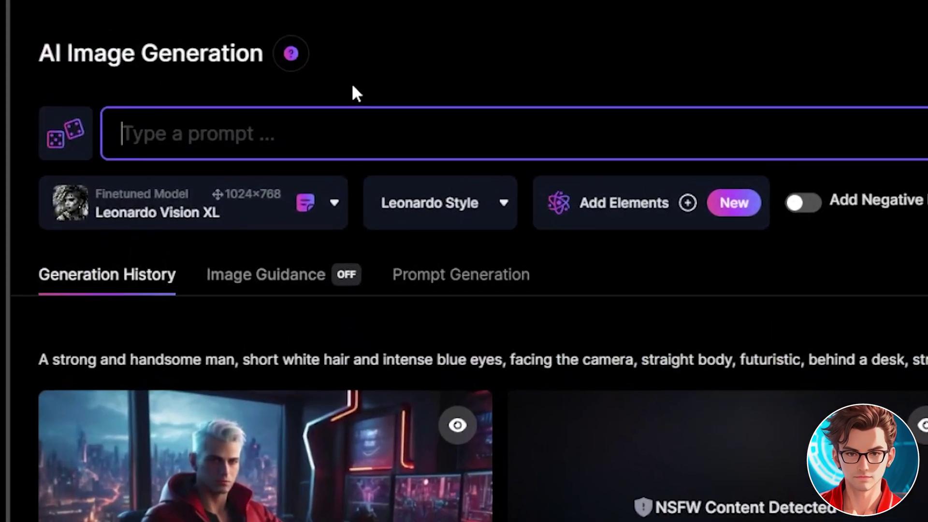
{"action": "type", "text": "A stunningly beautiful woman"}
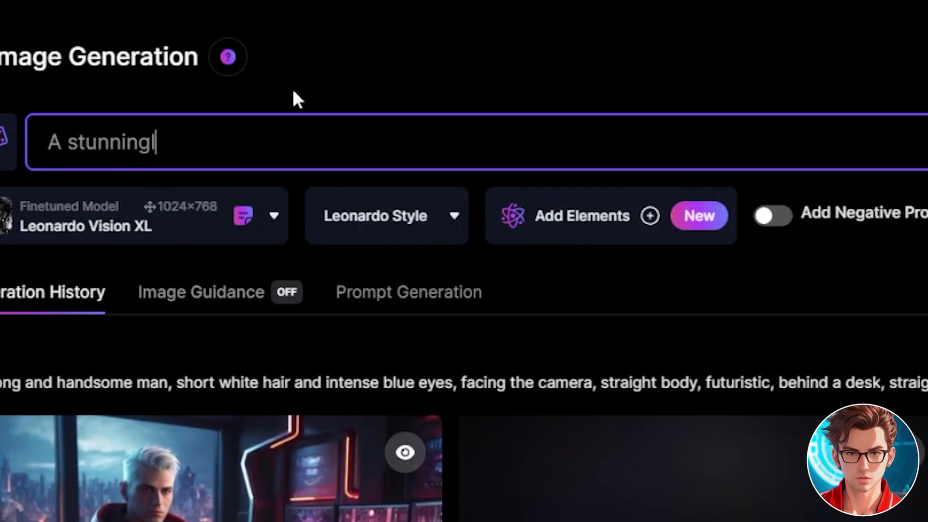
{"action": "type", "text": ", red hair and intense blue eyes,"}
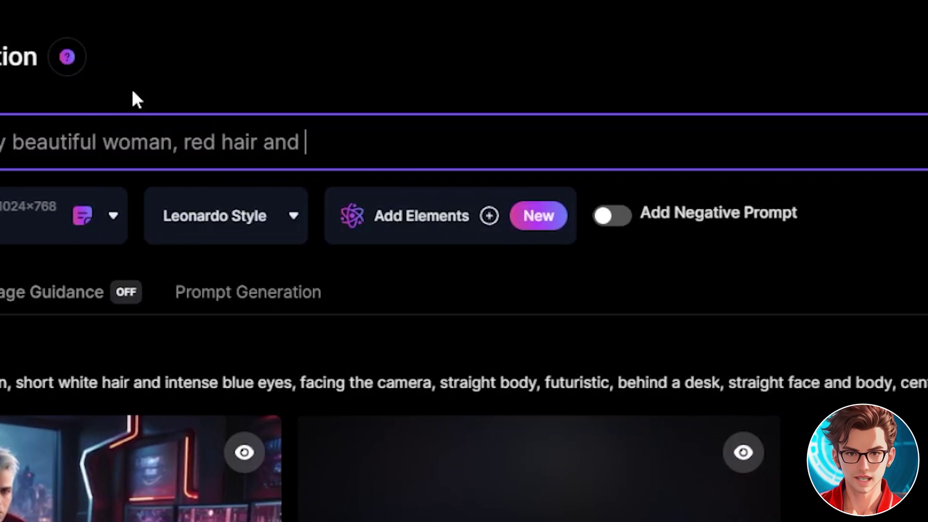
{"action": "type", "text": " facing the camera, straig"}
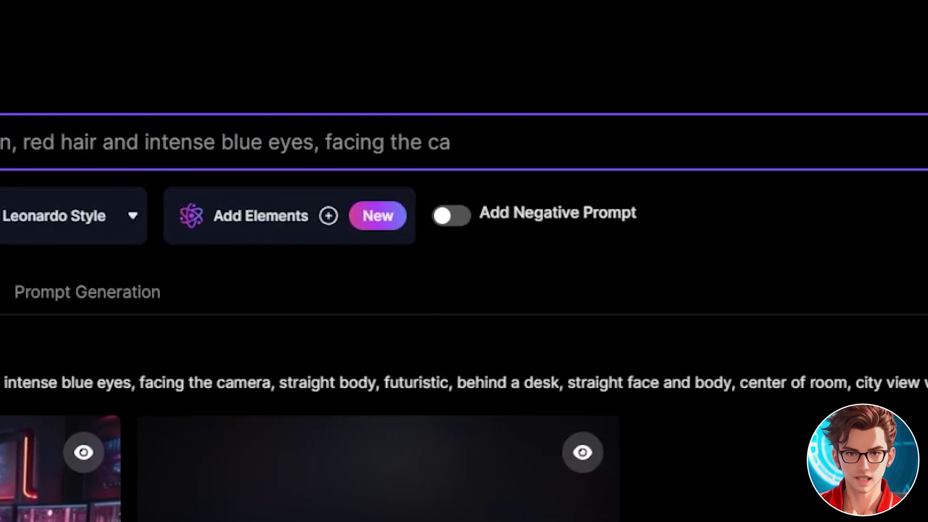
{"action": "type", "text": "ht body, futuristic, behind a de"}
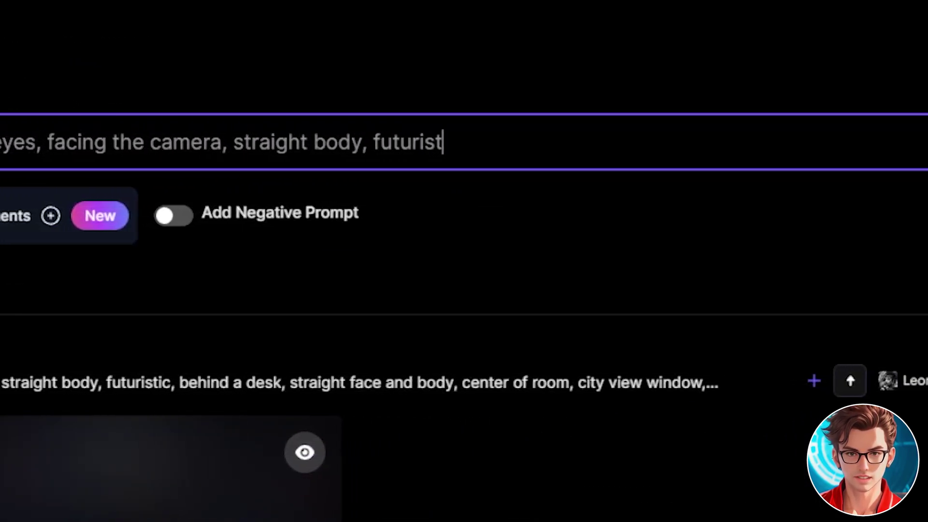
{"action": "type", "text": "sk, straight face and body"}
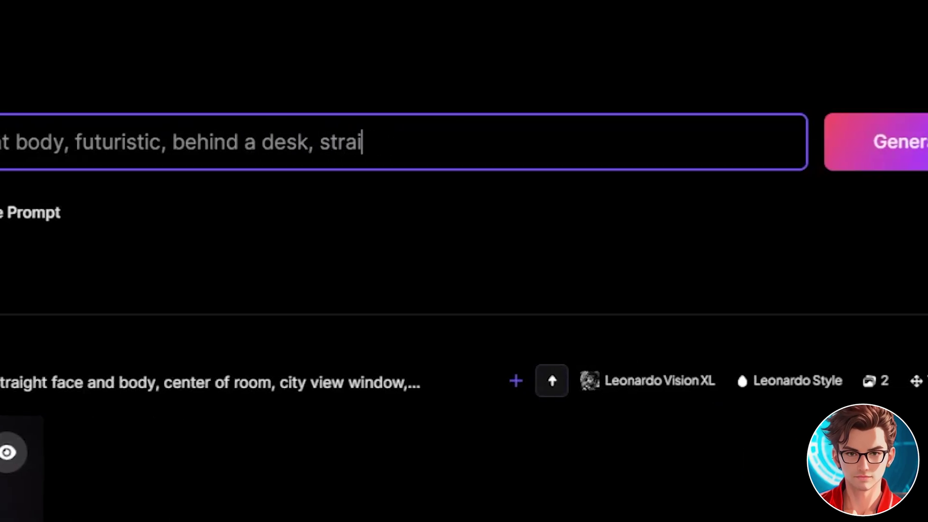
{"action": "type", "text": ", center of roo"}
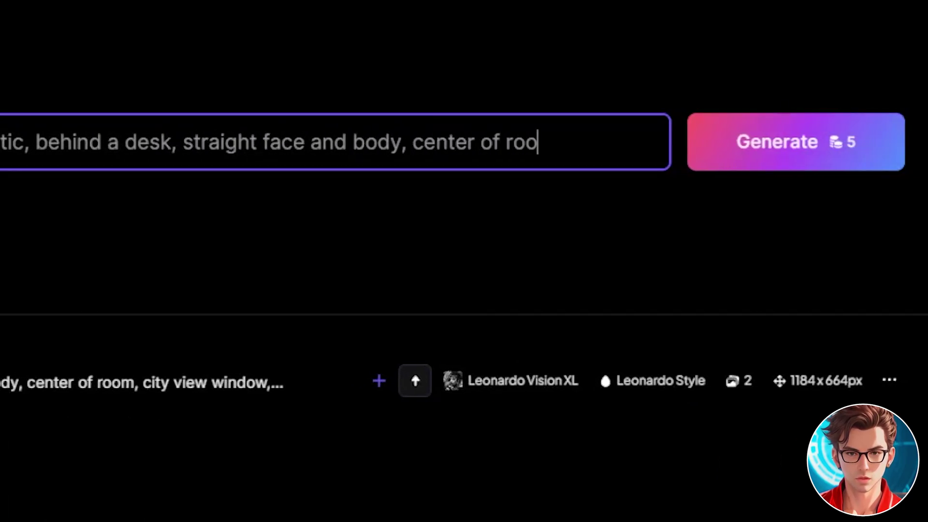
{"action": "type", "text": "m, city view window, cy"}
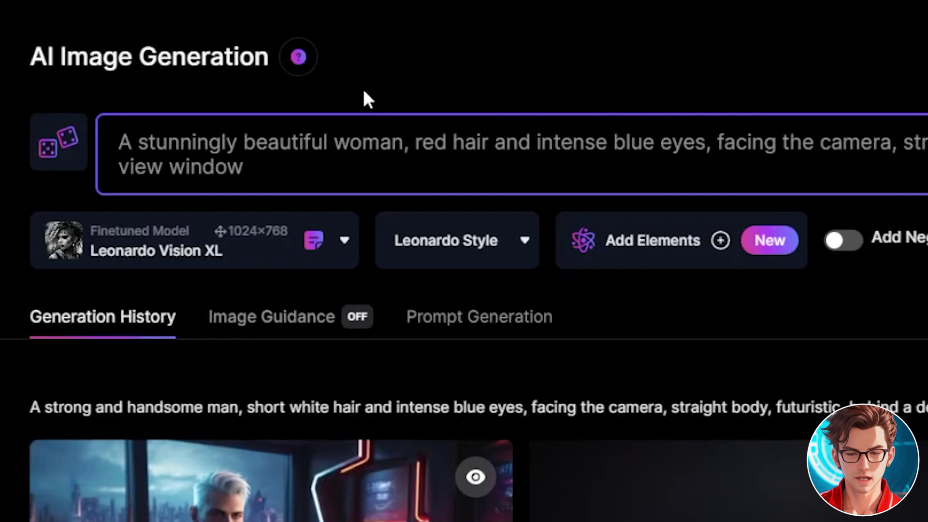
{"action": "type", "text": "berpunk, neon, hacker, re"}
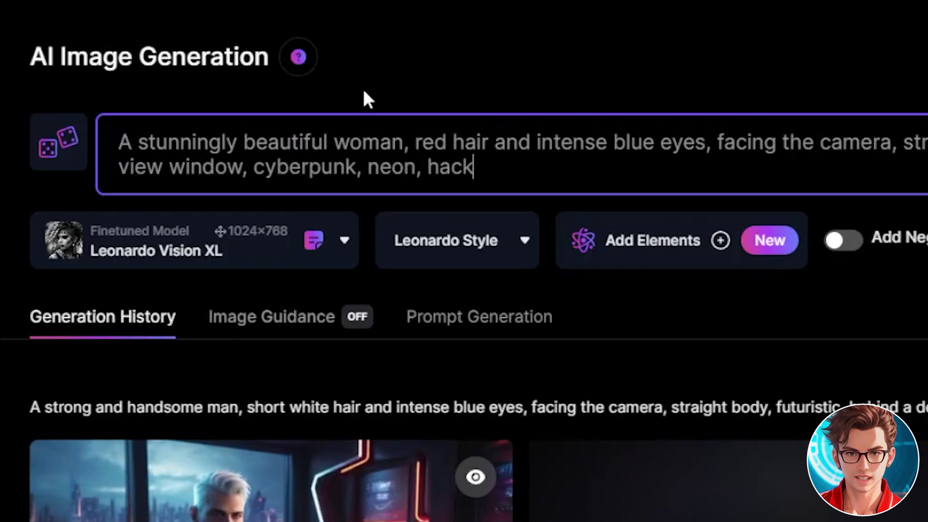
{"action": "type", "text": "d jacket, streamer,"}
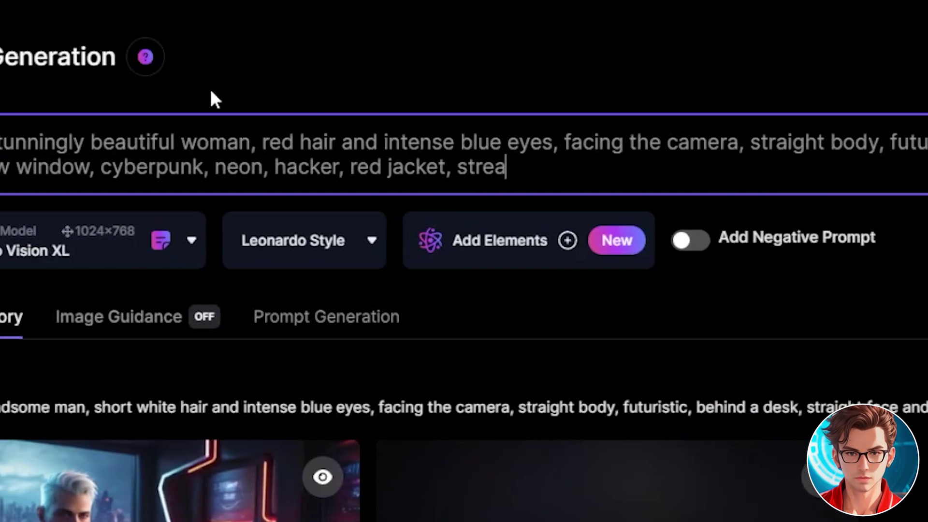
{"action": "type", "text": " geeky,"}
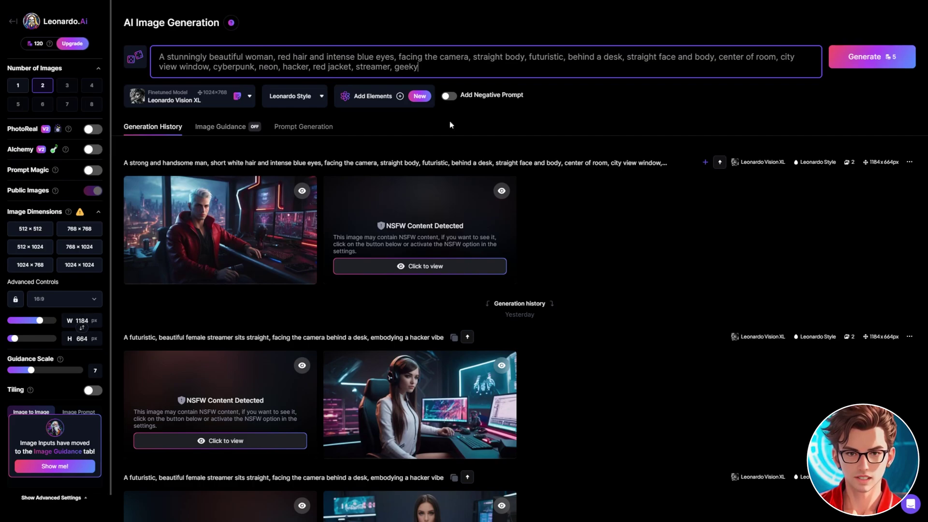
- Generate the first image pair from the red-haired woman prompt and inspect it full size
{"action": "left_click", "coordinate": [75, 304]}
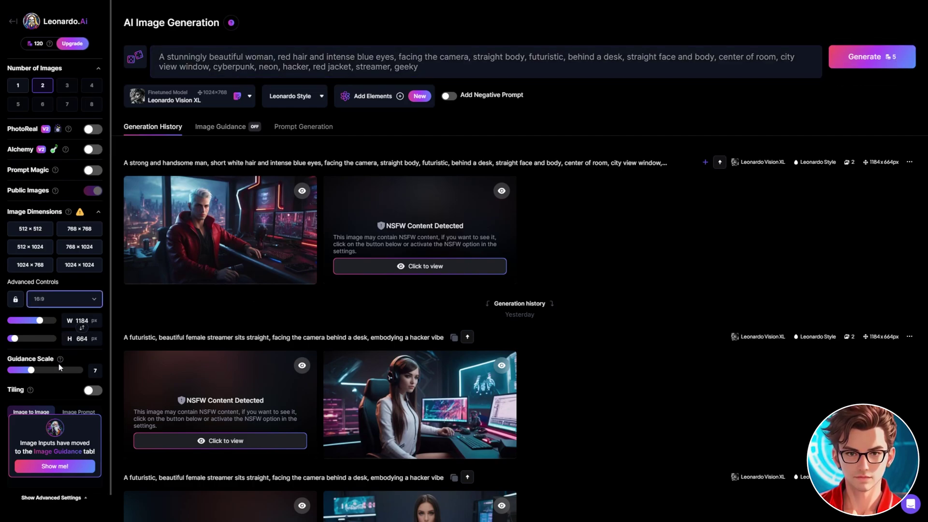
{"action": "left_click", "coordinate": [865, 58]}
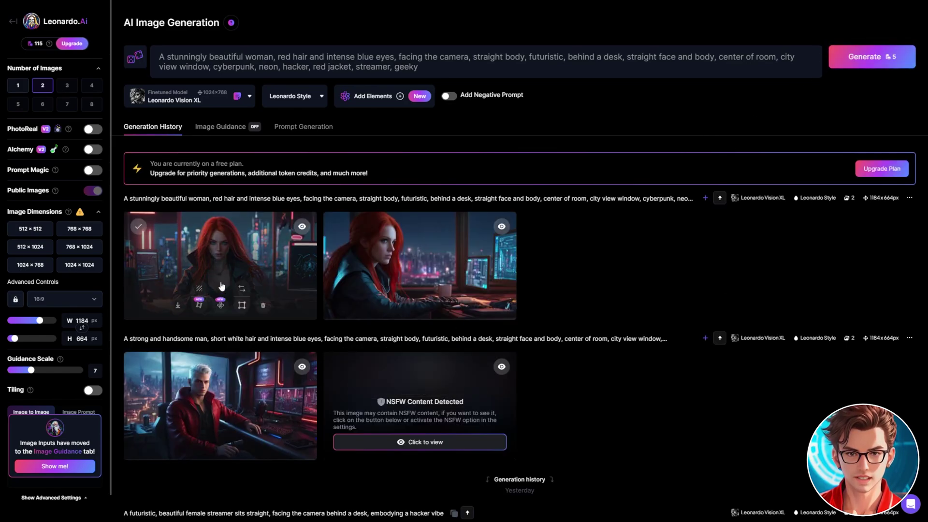
{"action": "left_click", "coordinate": [233, 256]}
{"action": "left_click", "coordinate": [538, 242]}
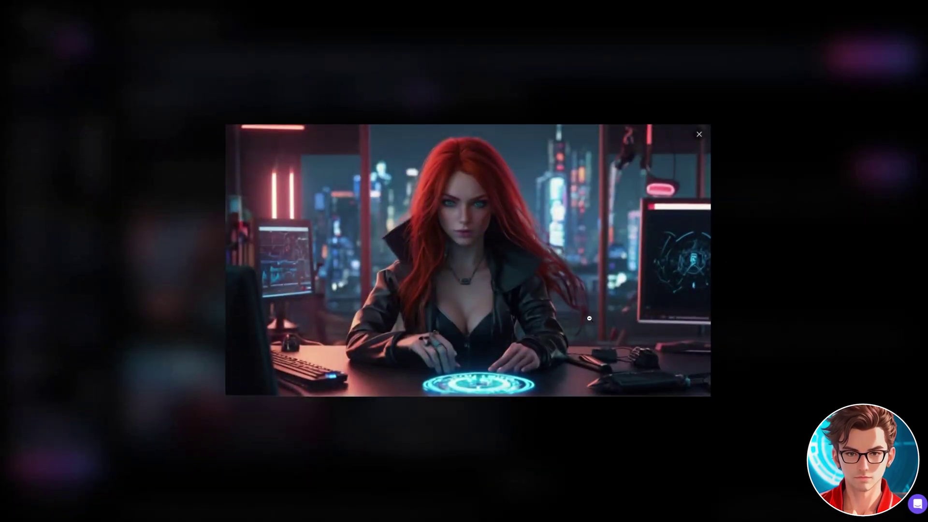
{"action": "mouse_move", "coordinate": [775, 256]}
{"action": "left_click", "coordinate": [836, 205]}
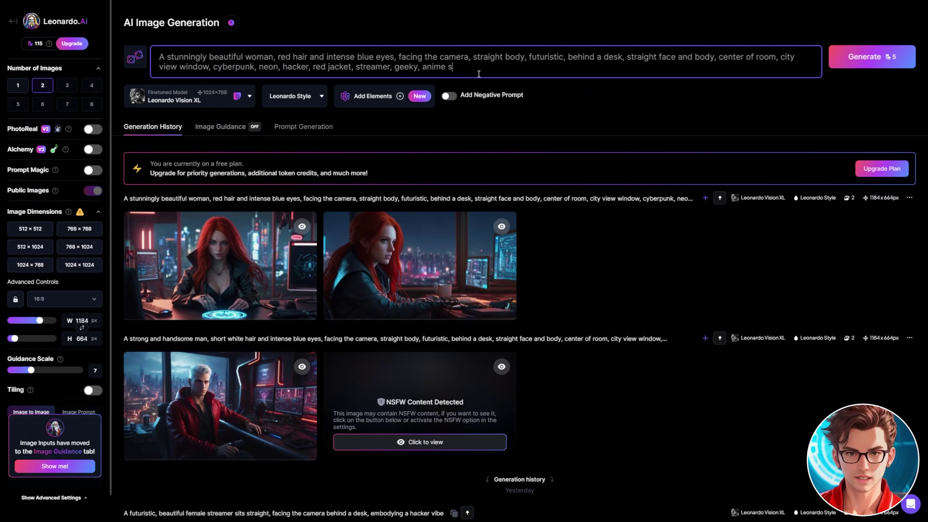
- Regenerate with 'anime style' added and view the first anime image
{"action": "left_click", "coordinate": [865, 57]}
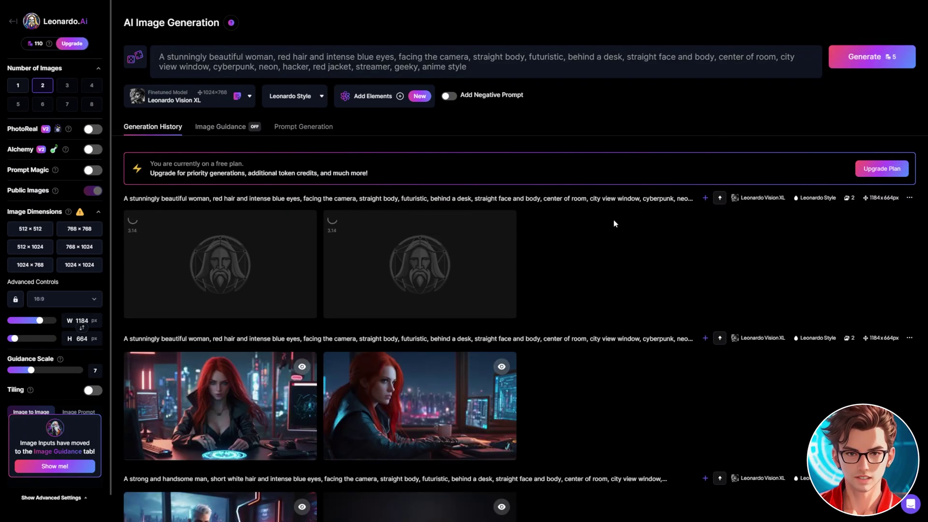
{"action": "left_click", "coordinate": [220, 265]}
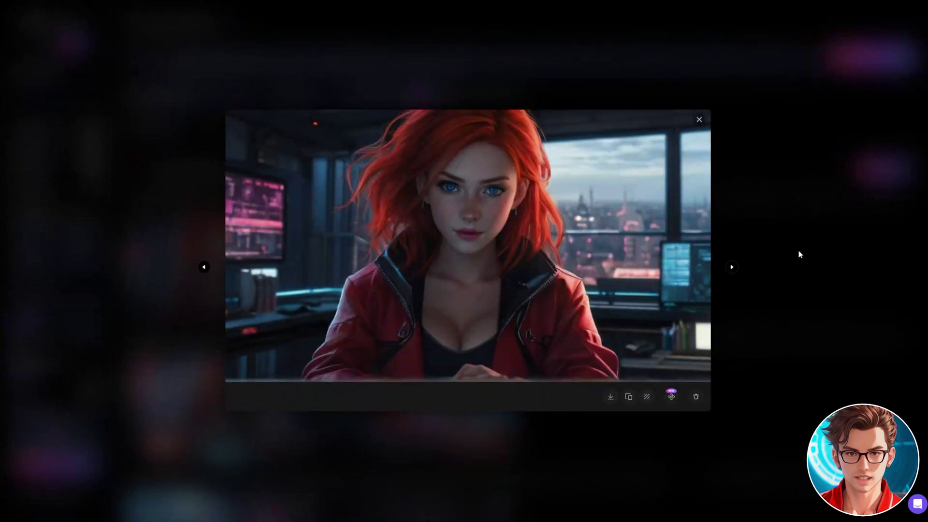
{"action": "left_click", "coordinate": [866, 225]}
- Replace 'anime style' with 'fantasy art style', regenerate, and view the result
{"action": "key", "text": "ctrl+shift+Left"}
{"action": "key", "text": "ctrl+shift+Left"}
{"action": "type", "text": "fantasy art style"}
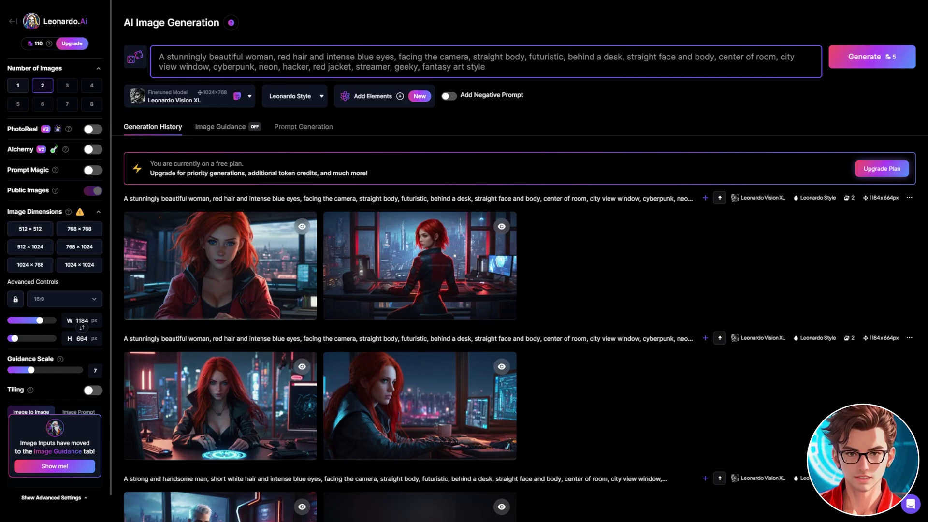
{"action": "left_click", "coordinate": [865, 58]}
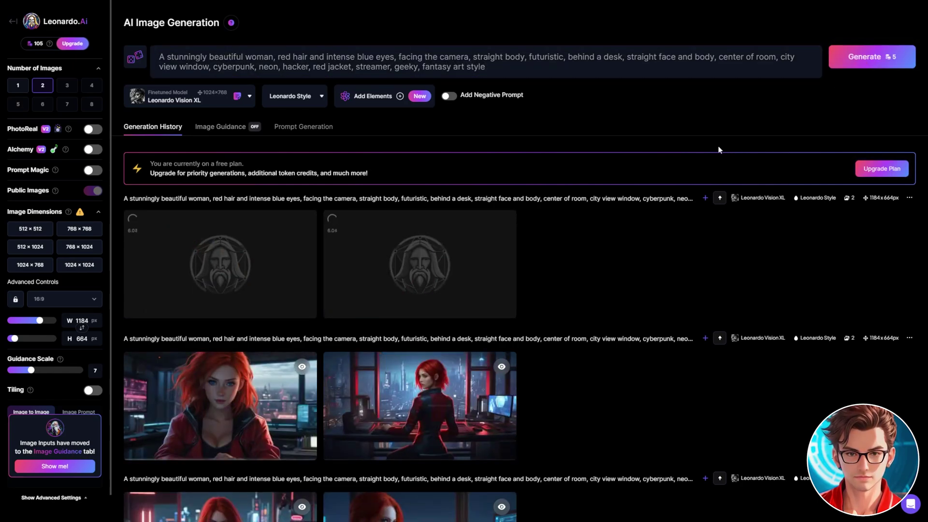
{"action": "scroll", "coordinate": [223, 149], "scroll_direction": "down", "scroll_amount": 3}
{"action": "left_click", "coordinate": [222, 150]}
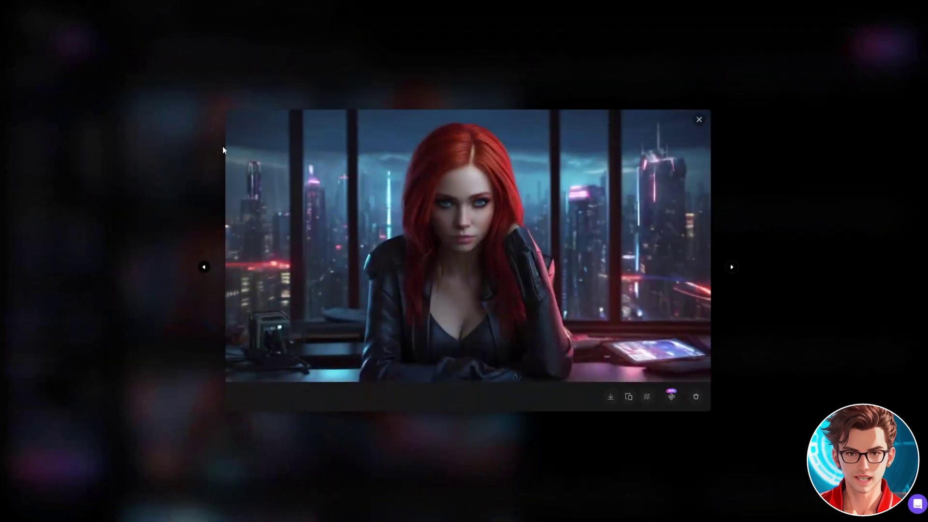
{"action": "left_click", "coordinate": [169, 149]}
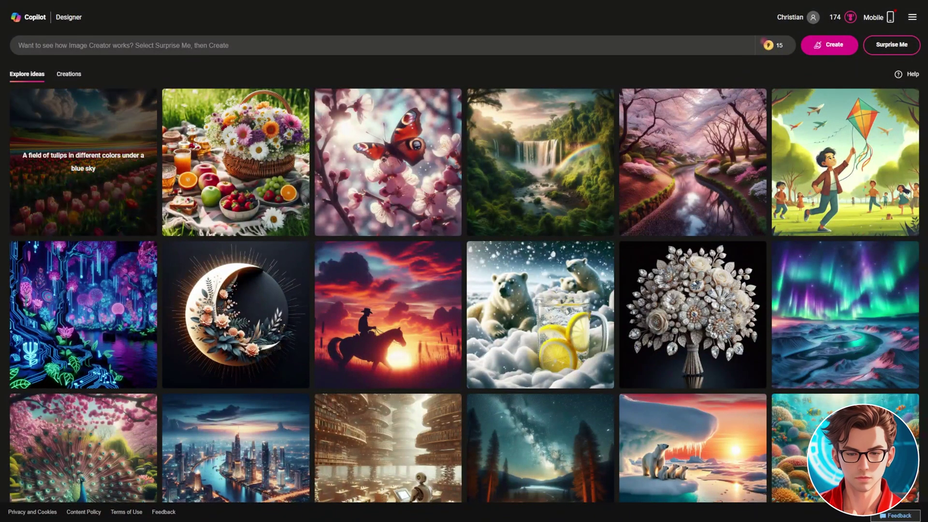
- Paste the white-haired cyberpunk man prompt into Copilot Designer and create images
{"action": "left_click", "coordinate": [145, 45]}
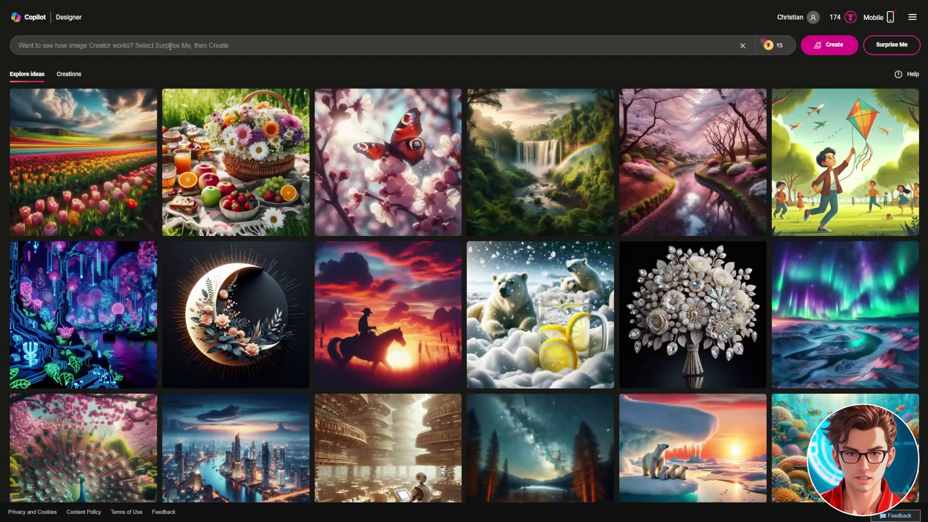
{"action": "key", "text": "ctrl+v"}
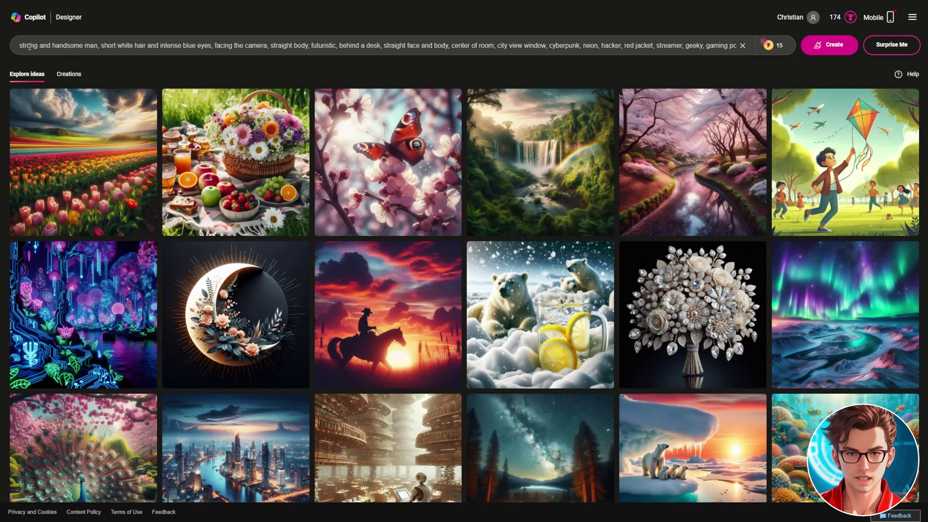
{"action": "left_click", "coordinate": [49, 45]}
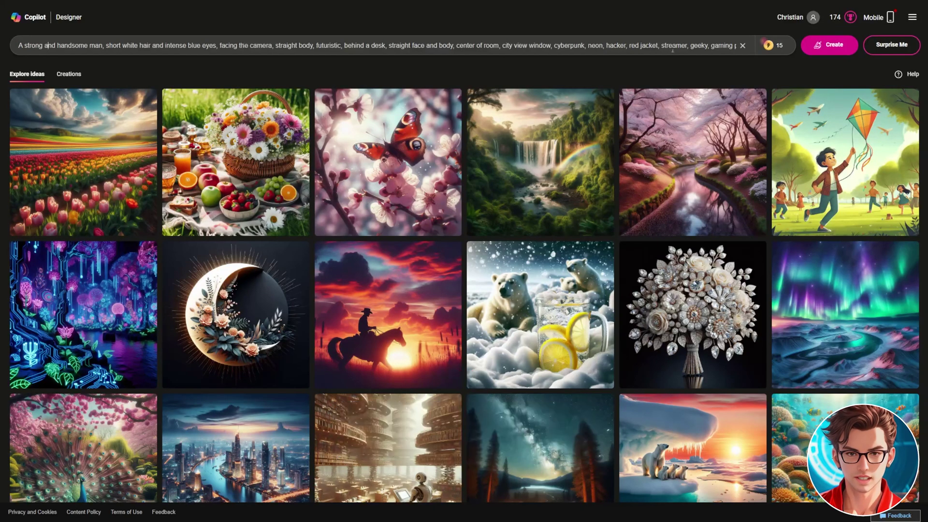
{"action": "left_click", "coordinate": [822, 47]}
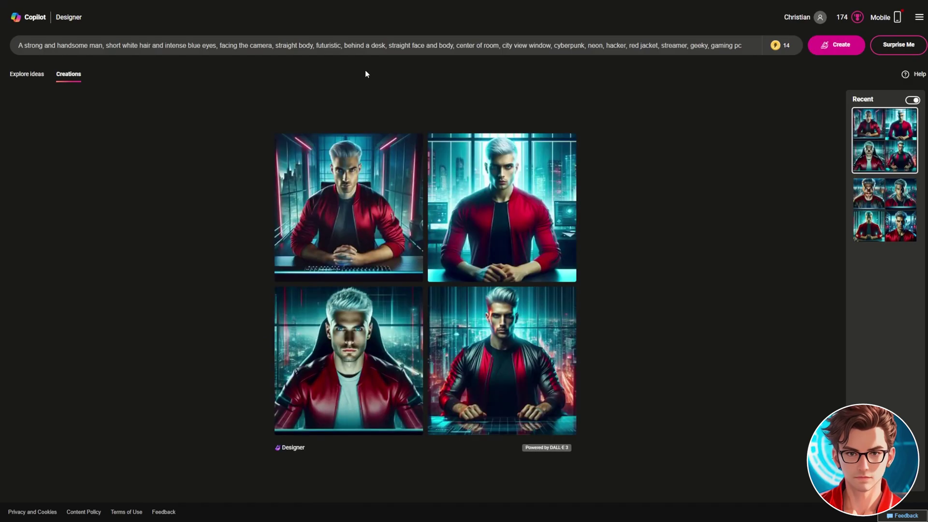
- Browse back through the four generated images at full size
{"action": "left_click", "coordinate": [495, 370]}
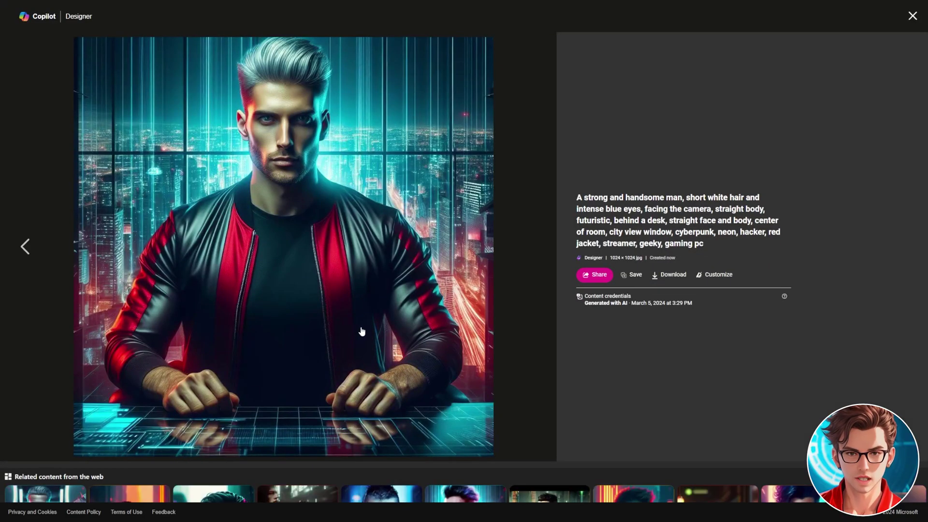
{"action": "left_click", "coordinate": [25, 246]}
{"action": "left_click", "coordinate": [25, 246]}
{"action": "left_click", "coordinate": [25, 247]}
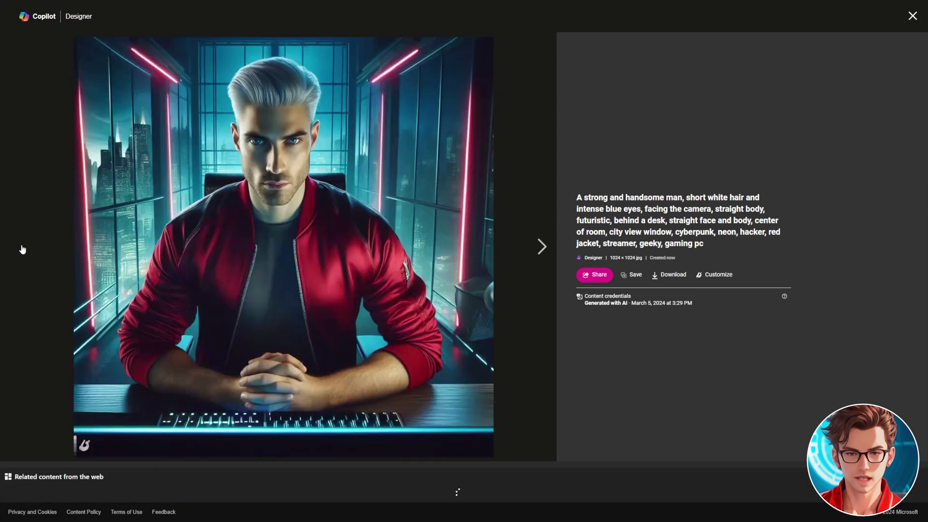
- Replace the prompt with the red-haired woman in red dress prompt and create images
{"action": "left_click", "coordinate": [913, 17]}
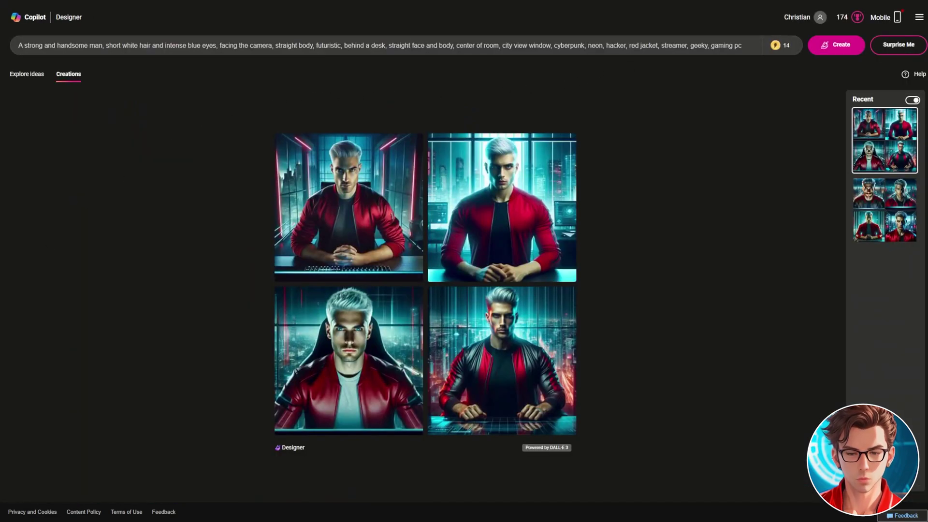
{"action": "left_click", "coordinate": [257, 45]}
{"action": "key", "text": "ctrl+a"}
{"action": "type", "text": "A stunningly beautiful woman, red hair and intense blue eyes, facing the camera, straight body, futuristic, behind a desk, straight face and body, center of room, city view window, cyberpunk, neon, hacker, red dress, streamer, geeky"}
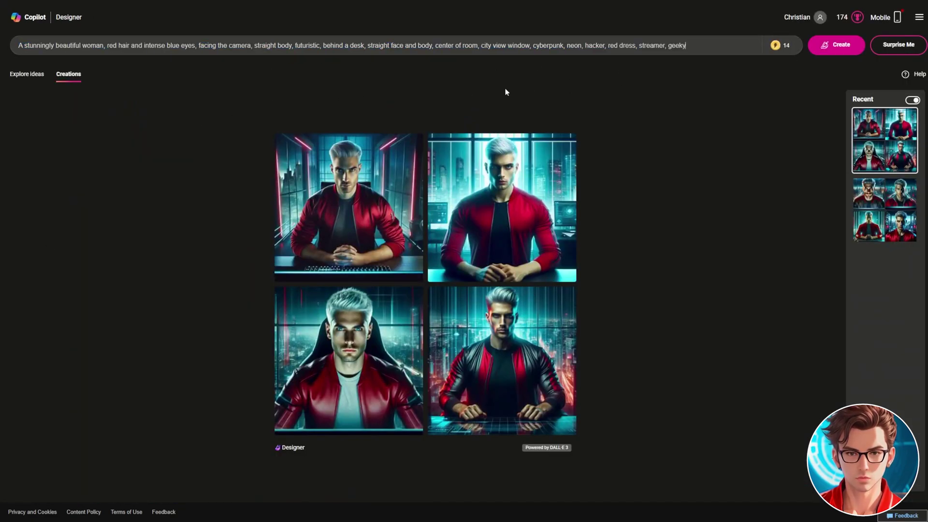
{"action": "left_click", "coordinate": [843, 48]}
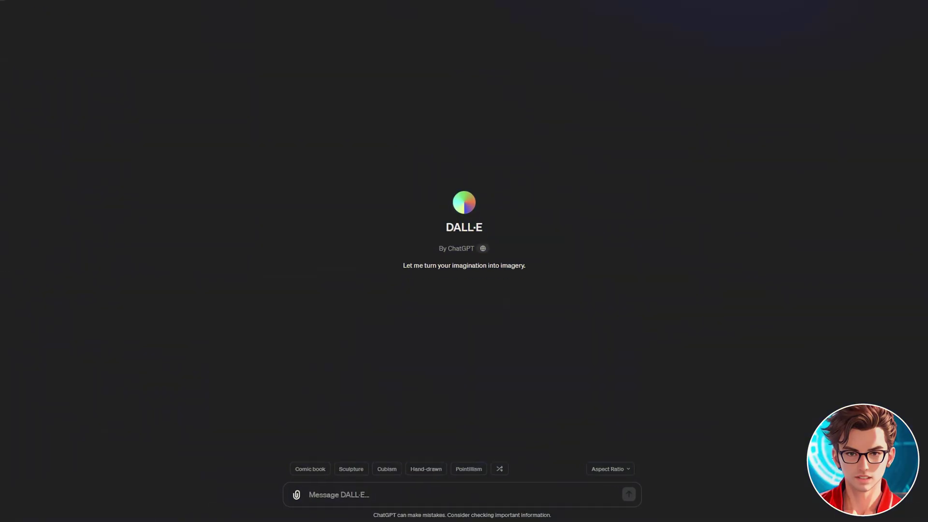
- Paste the white-haired man prompt and prefix it with '16 by 9 aspect ratio'
{"action": "type", "text": "A strong and handsome man, short white hair and intense blue eyes, facing the camera, straight body, futuristic, behind a desk, straight face and body, center of room, city view window, cyberpunk, neon, hacker, red jacket, streamer, geeky,"}
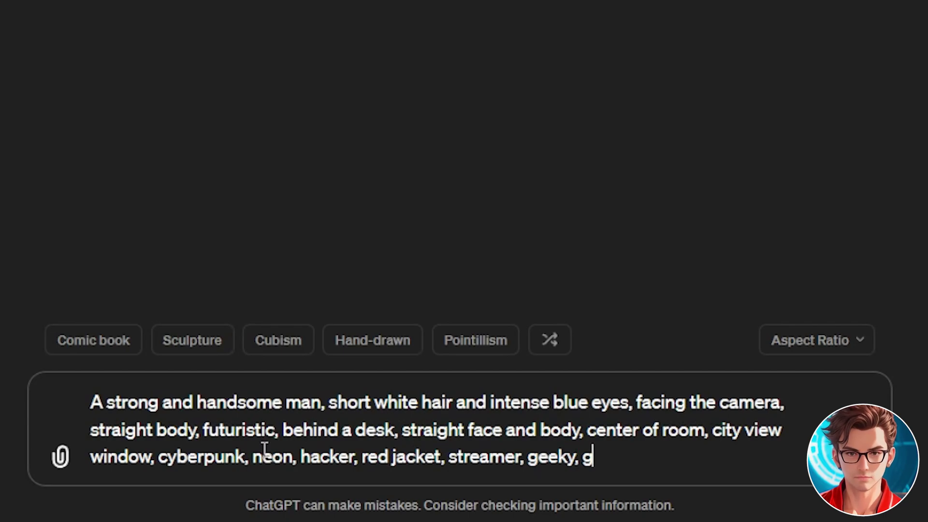
{"action": "type", "text": "c,"}
{"action": "key", "text": "ctrl+Home"}
{"action": "type", "text": "widescreen aspect ratio"}
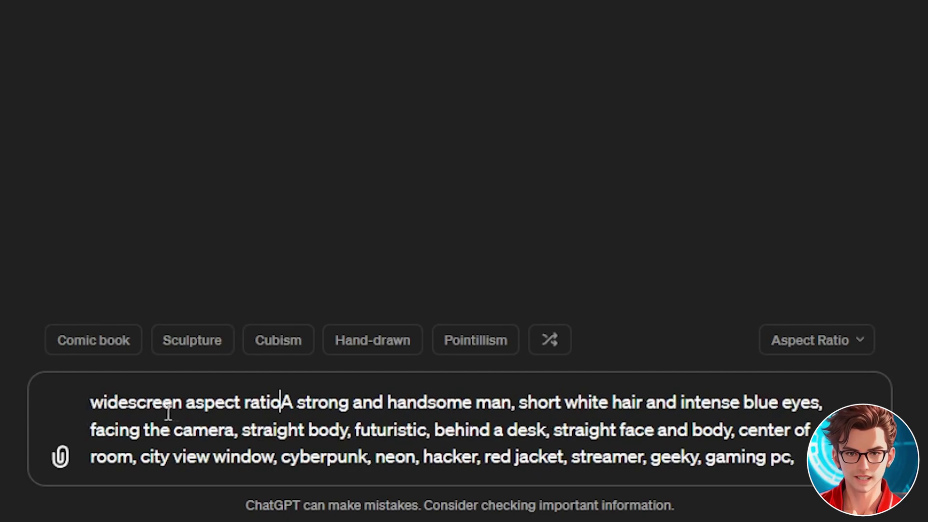
{"action": "type", "text": ","}
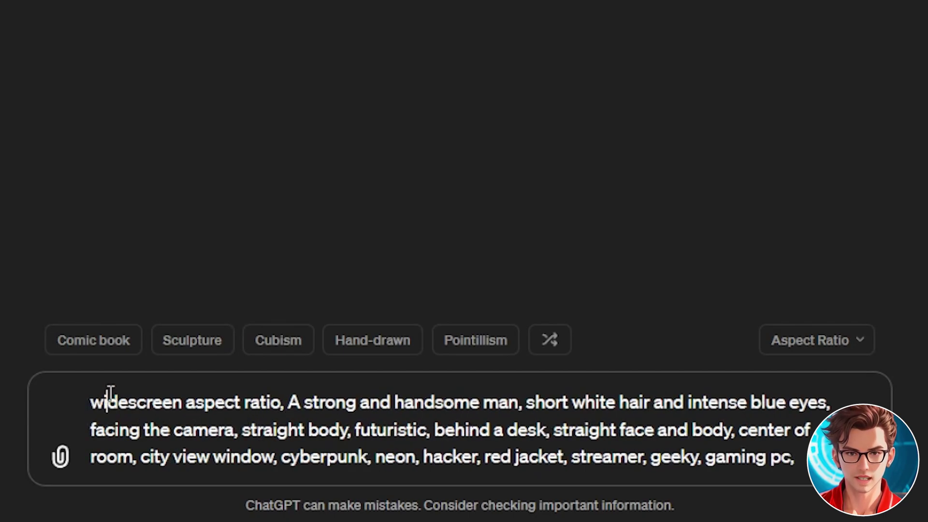
{"action": "double_click", "coordinate": [110, 394]}
{"action": "type", "text": "16 by 9"}
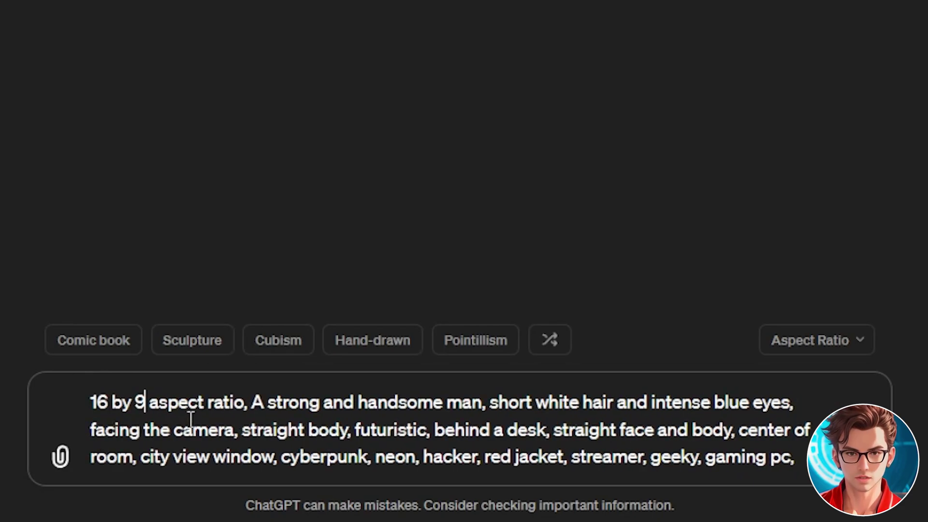
{"action": "left_click_drag", "start_coordinate": [251, 397], "coordinate": [805, 468]}
{"action": "left_click", "coordinate": [806, 468]}
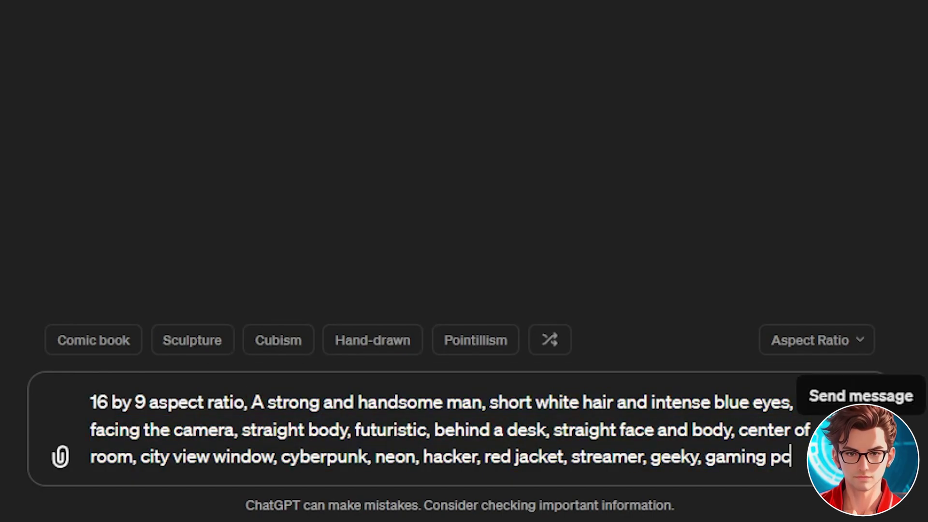
- Generate the 16:9 images, pick a response, and review both images full size
{"action": "left_click", "coordinate": [858, 454]}
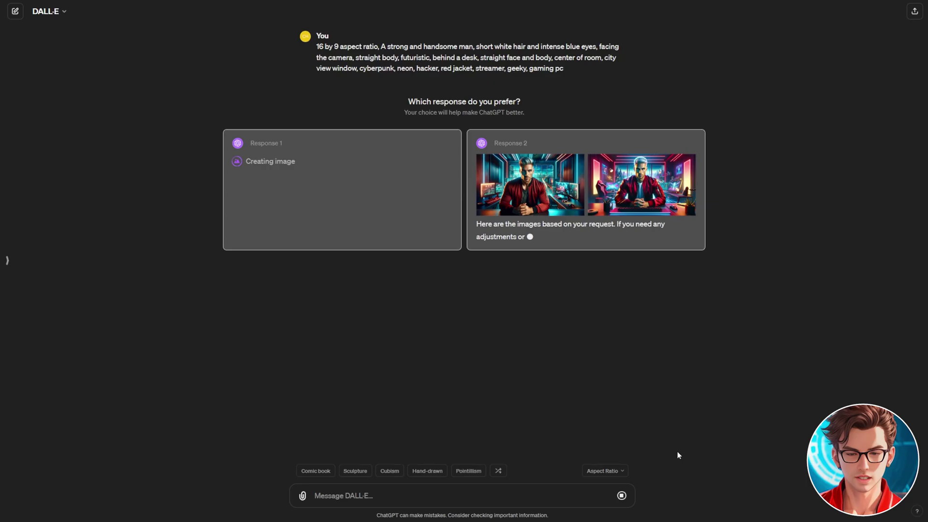
{"action": "left_click", "coordinate": [533, 216]}
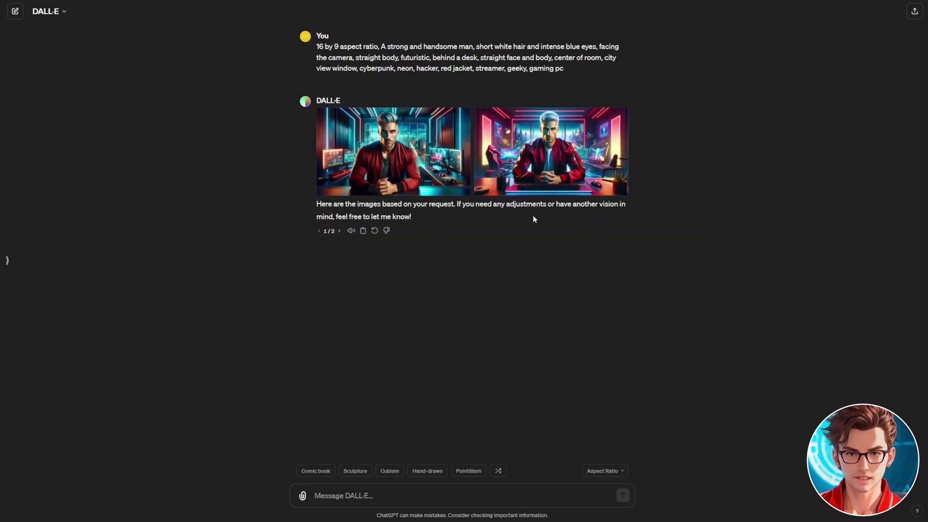
{"action": "left_click", "coordinate": [378, 167]}
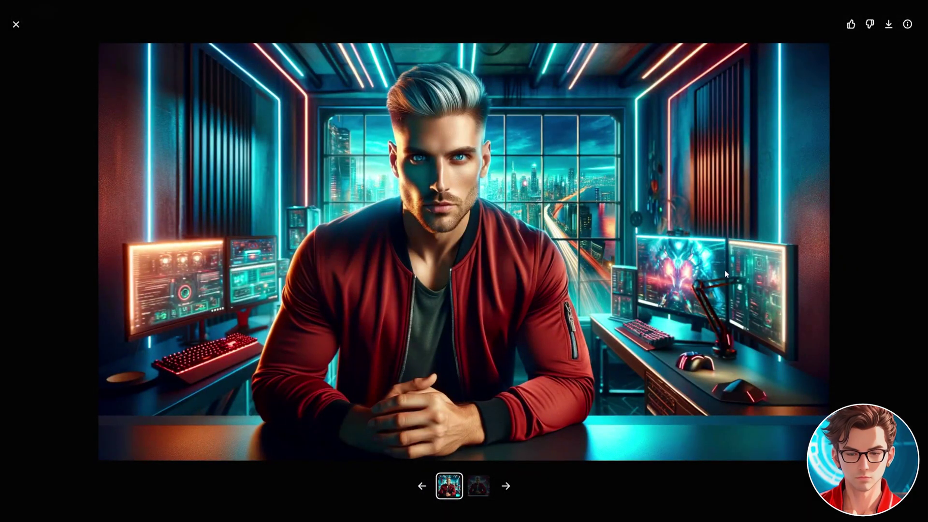
{"action": "key", "text": "Right"}
{"action": "key", "text": "Left"}
{"action": "key", "text": "Escape"}
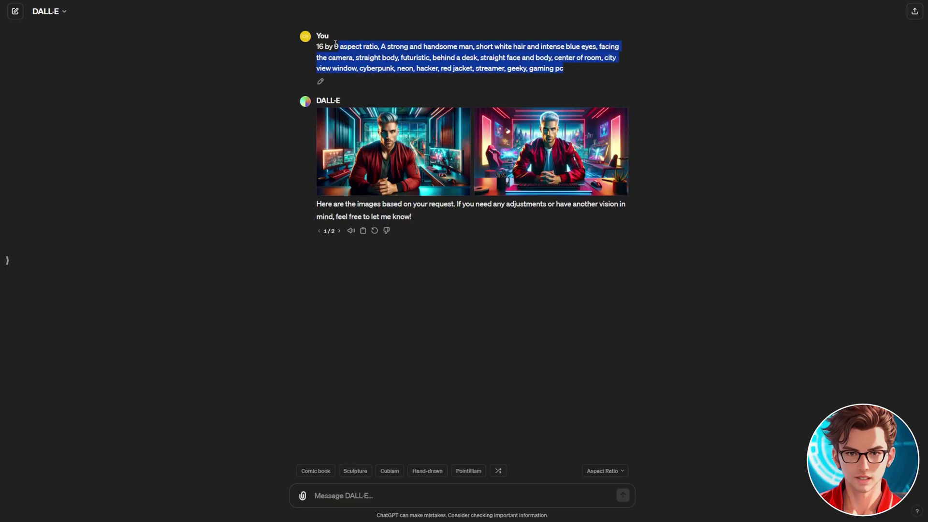
- Resend the prompt with ', anime style' appended and view both anime images
{"action": "left_click", "coordinate": [576, 494]}
{"action": "type", "text": "16 by 9 aspect ratio, A strong and handsome man, short white hair and intense blue eyes, facing the camera, straight body, futuristic, behind a desk, straight face and body, center of room, city view window, cyberpunk, neon, hacker, red jacket, streamer, geeky, gaming pc"}
{"action": "type", "text": ", ani"}
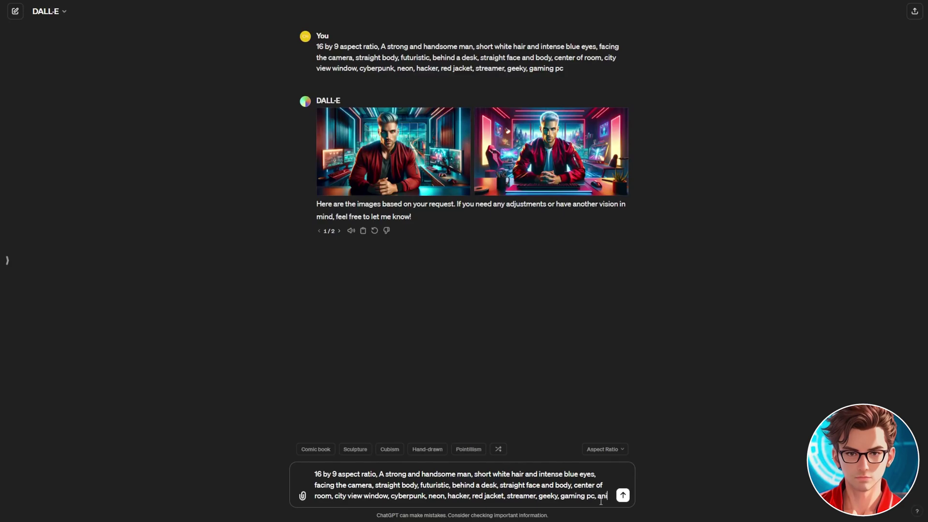
{"action": "type", "text": "me style"}
{"action": "key", "text": "Return"}
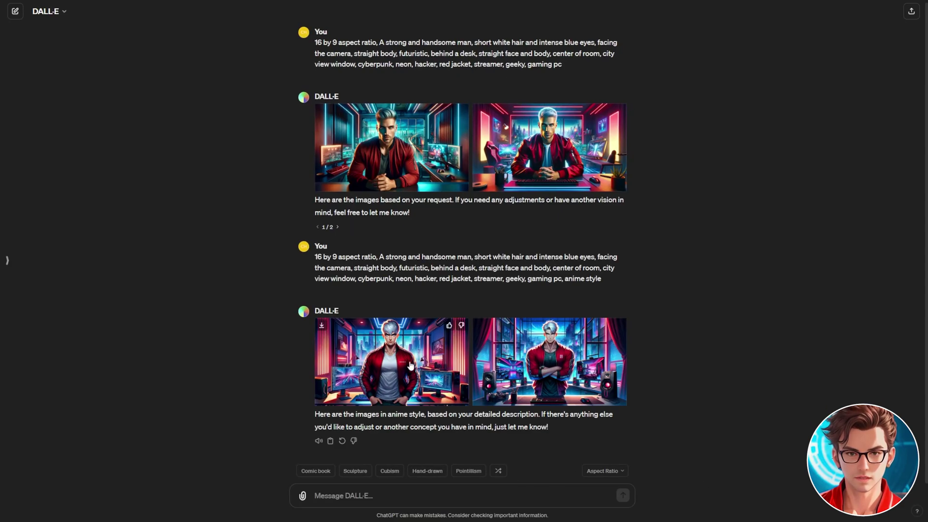
{"action": "left_click", "coordinate": [411, 366]}
{"action": "key", "text": "Right"}
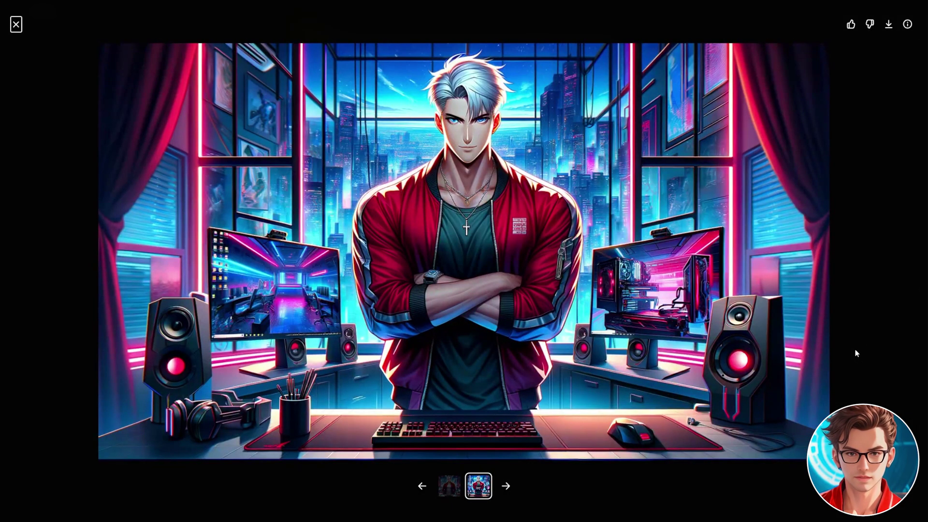
{"action": "key", "text": "Escape"}
- Resend with 'fantasy art style' instead and browse the two resulting images
{"action": "key", "text": "ctrl+v"}
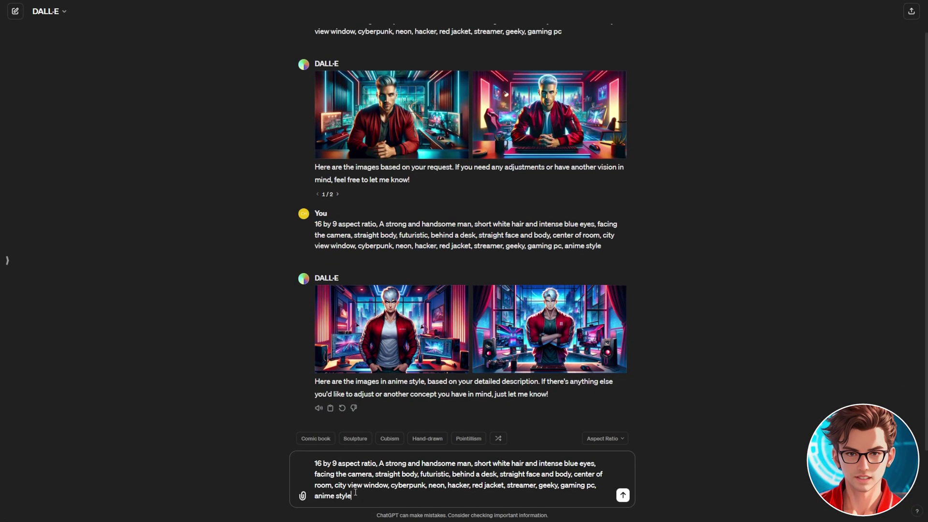
{"action": "key", "text": "BackSpace"}
{"action": "key", "text": "BackSpace"}
{"action": "key", "text": "BackSpace"}
{"action": "key", "text": "BackSpace"}
{"action": "key", "text": "BackSpace"}
{"action": "key", "text": "BackSpace"}
{"action": "key", "text": "BackSpace"}
{"action": "key", "text": "BackSpace"}
{"action": "key", "text": "BackSpace"}
{"action": "key", "text": "BackSpace"}
{"action": "key", "text": "BackSpace"}
{"action": "type", "text": "fantasy art style"}
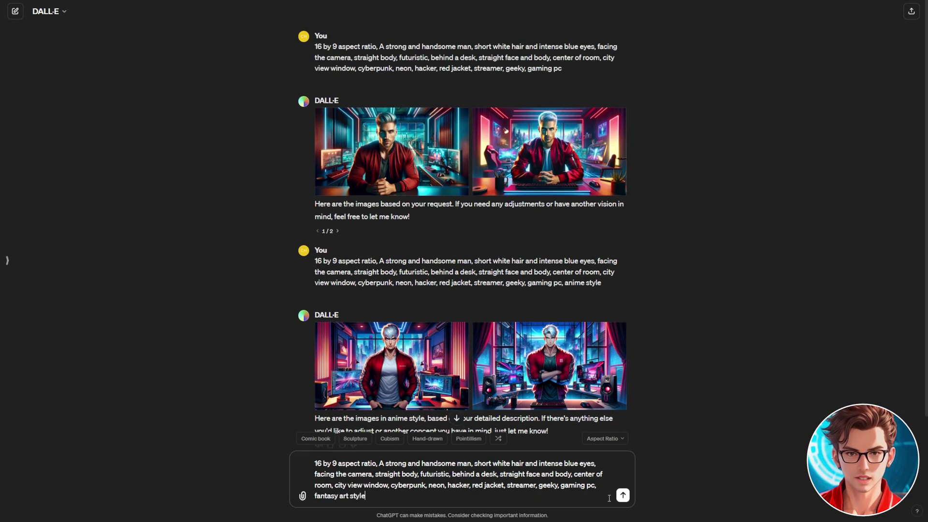
{"action": "key", "text": "Return"}
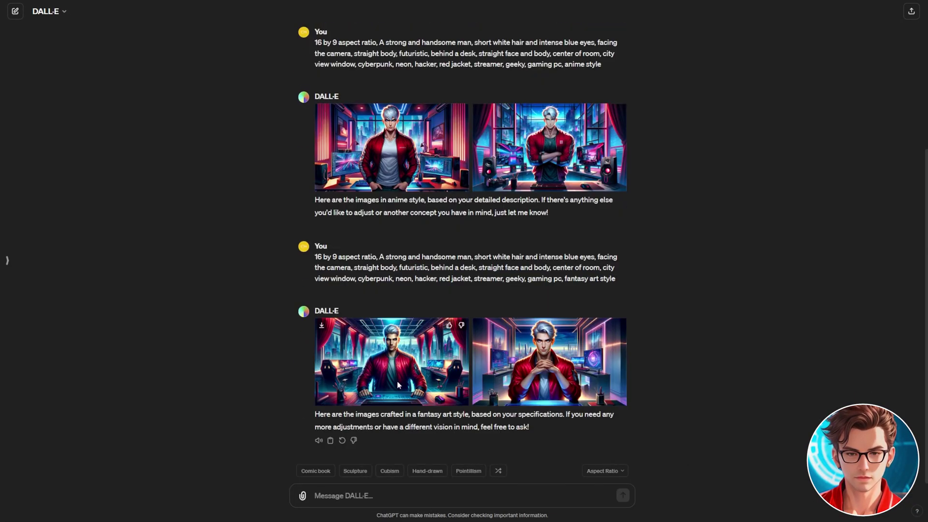
{"action": "left_click", "coordinate": [614, 381]}
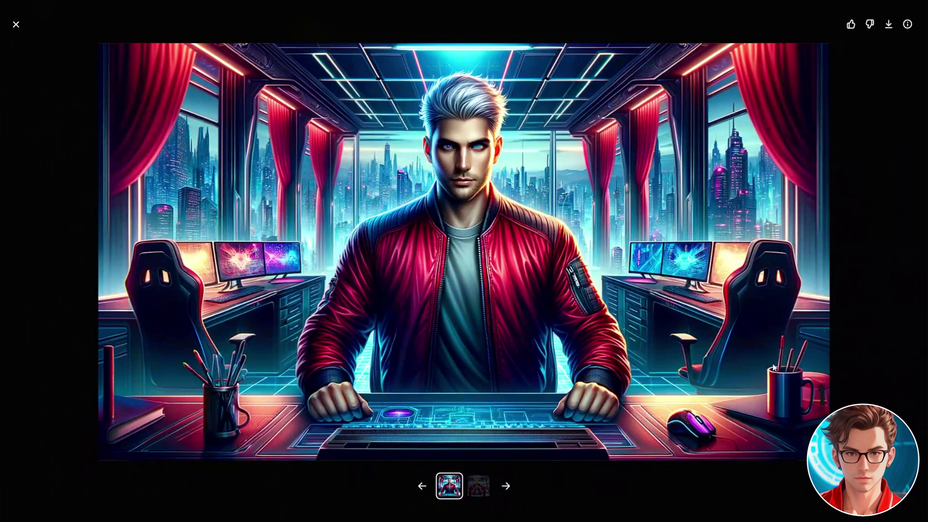
{"action": "key", "text": "Right"}
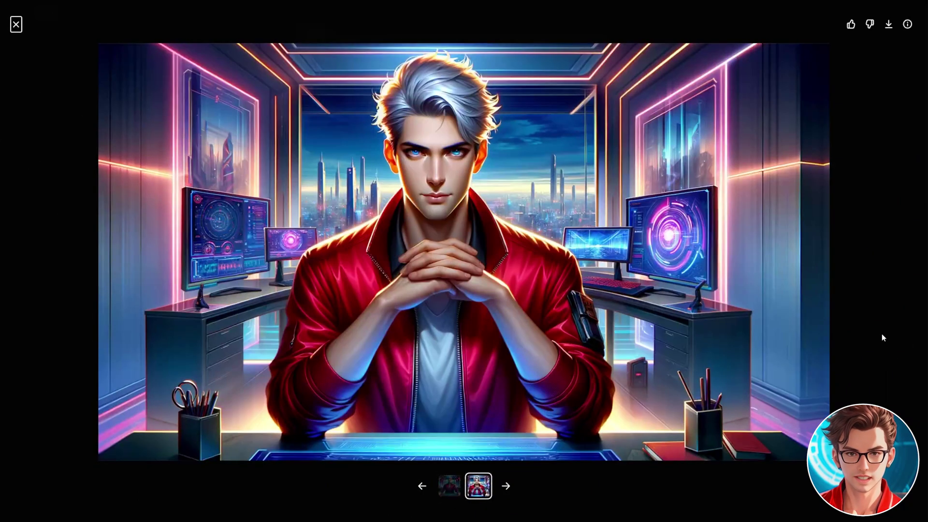
{"action": "key", "text": "Left"}
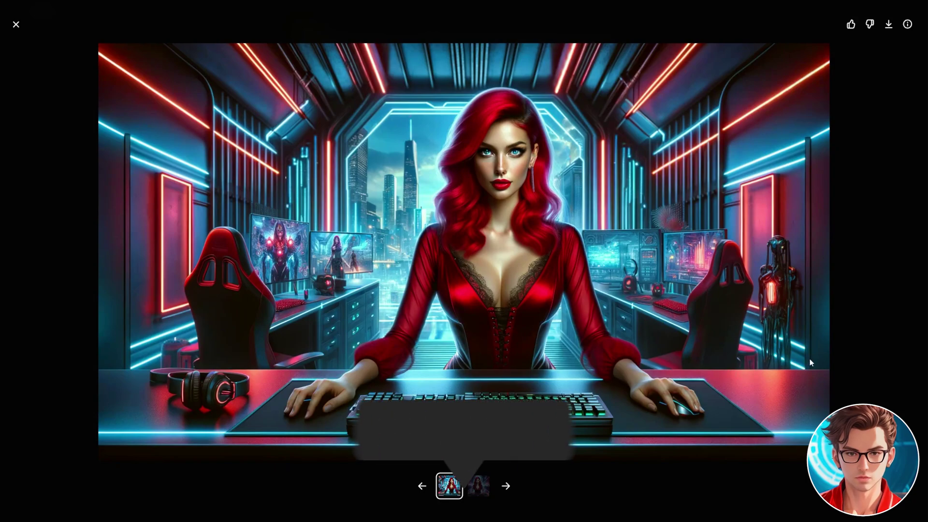
{"action": "key", "text": "Right"}
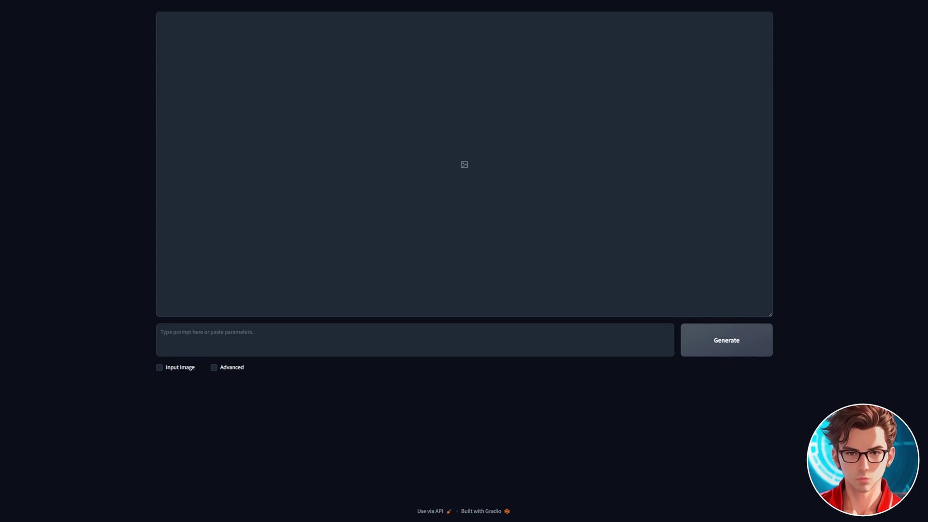
- Enable Advanced, set the 960×540 | 16:9 aspect ratio, and check the Style and Model tabs
{"action": "left_click", "coordinate": [214, 368]}
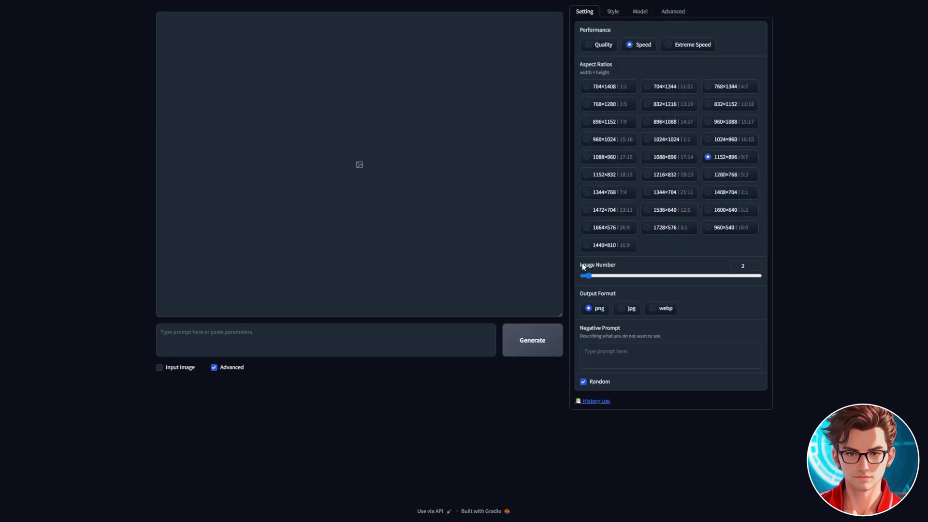
{"action": "left_click", "coordinate": [718, 229]}
{"action": "left_click", "coordinate": [613, 18]}
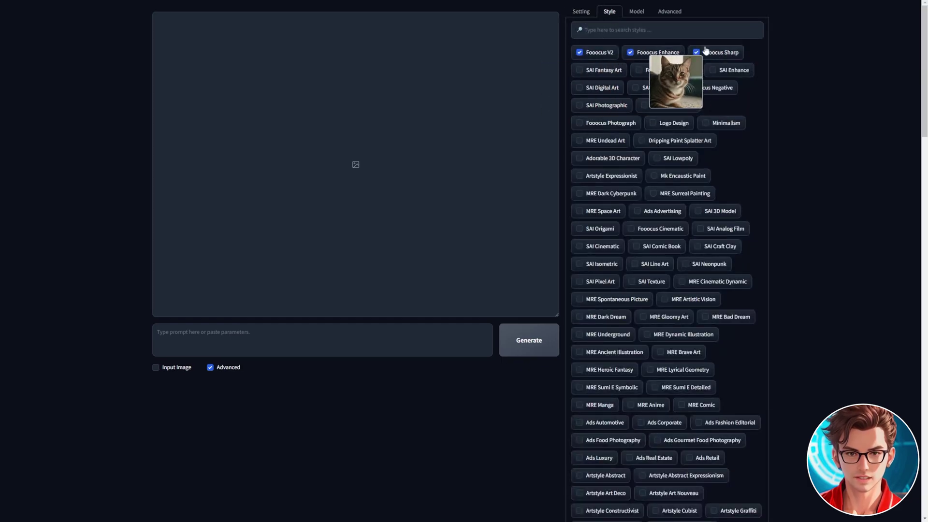
{"action": "left_click", "coordinate": [635, 18]}
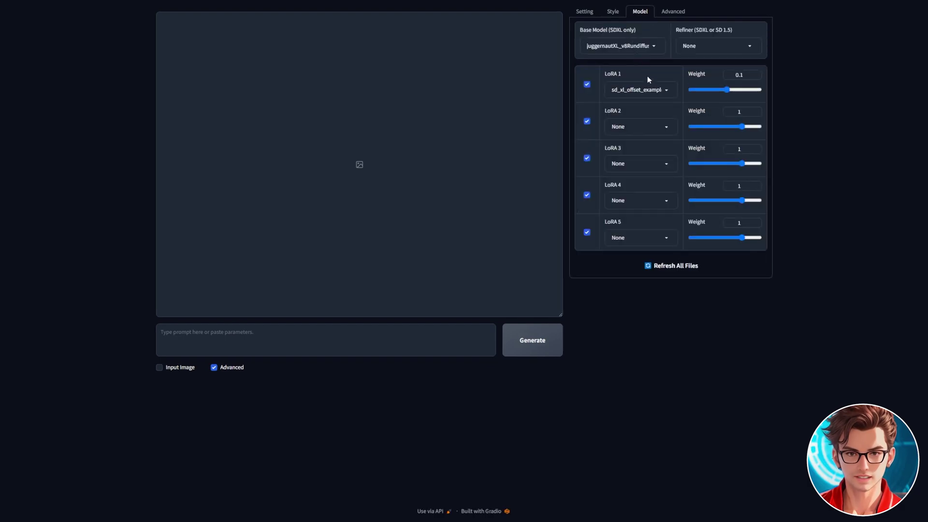
{"action": "left_click", "coordinate": [585, 13]}
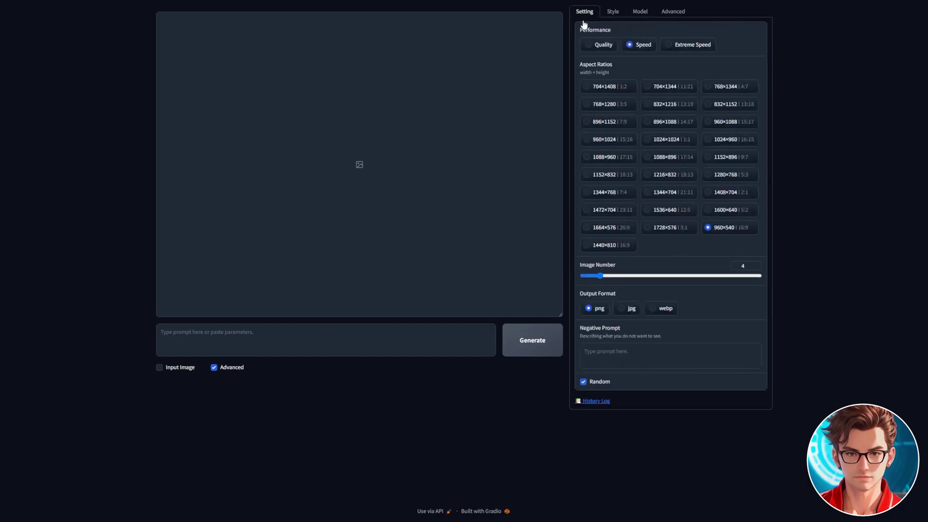
- Paste the white-haired man prompt and generate four images
{"action": "left_click", "coordinate": [359, 340]}
{"action": "type", "text": "A strong and handsome man, short white hair and intense blue eyes, facing the camera, straight body, futuristic, behind a desk, straight face and body, center of room, city view window, cyberpunk, neon, hacker, red jacket, streamer, geeky, gamer"}
{"action": "left_click", "coordinate": [540, 344]}
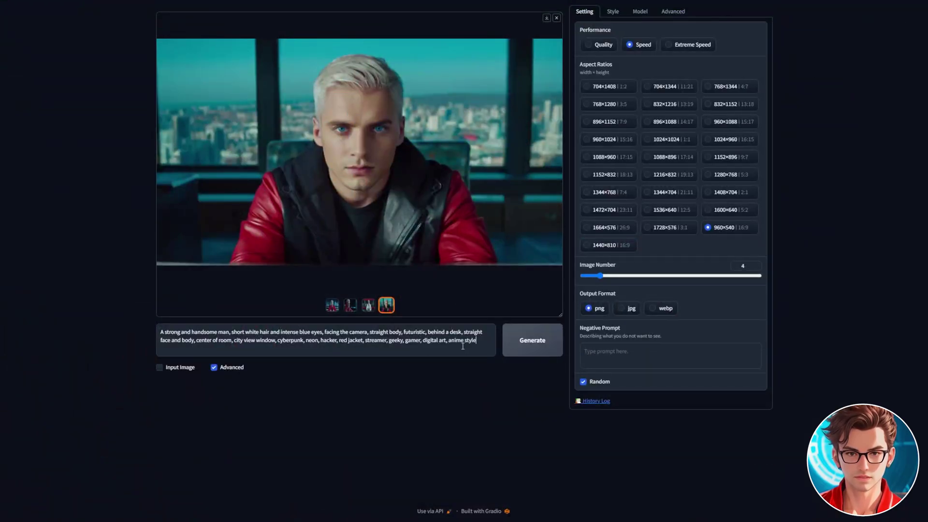
- Turn on the SAI Digital Art style and generate new images
{"action": "left_click", "coordinate": [613, 12]}
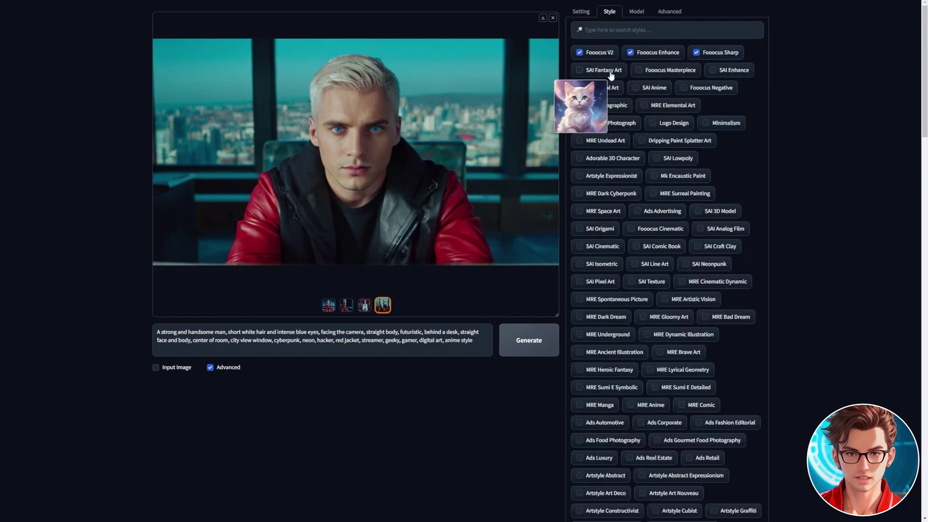
{"action": "left_click", "coordinate": [602, 87]}
{"action": "left_click", "coordinate": [529, 340]}
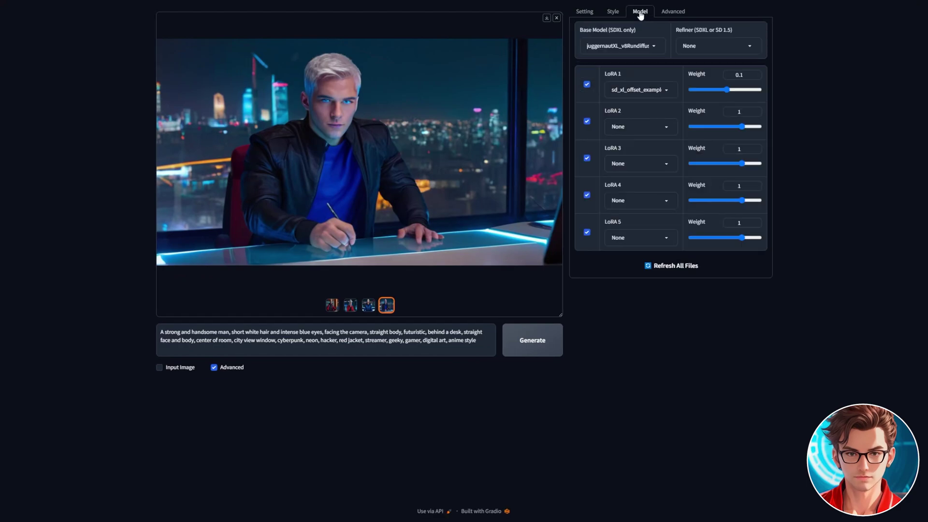
- Switch the base model to animaPencilXL_v100, generate, and preview an image full size
{"action": "left_click", "coordinate": [659, 44]}
{"action": "left_click", "coordinate": [628, 61]}
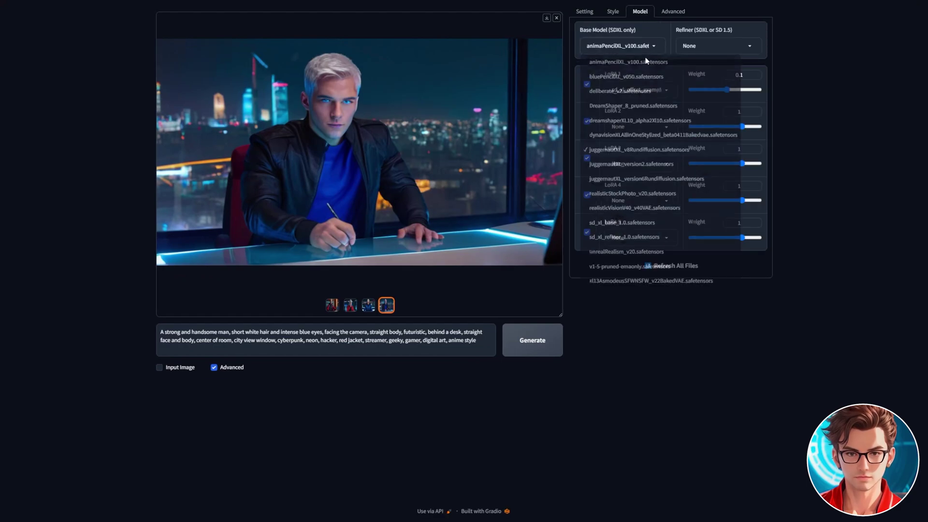
{"action": "left_click", "coordinate": [532, 341]}
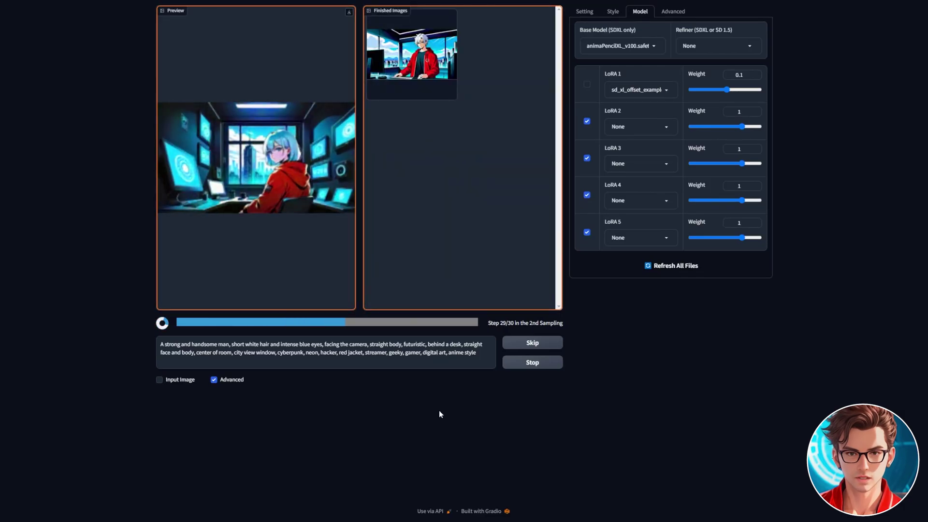
{"action": "left_click", "coordinate": [272, 246]}
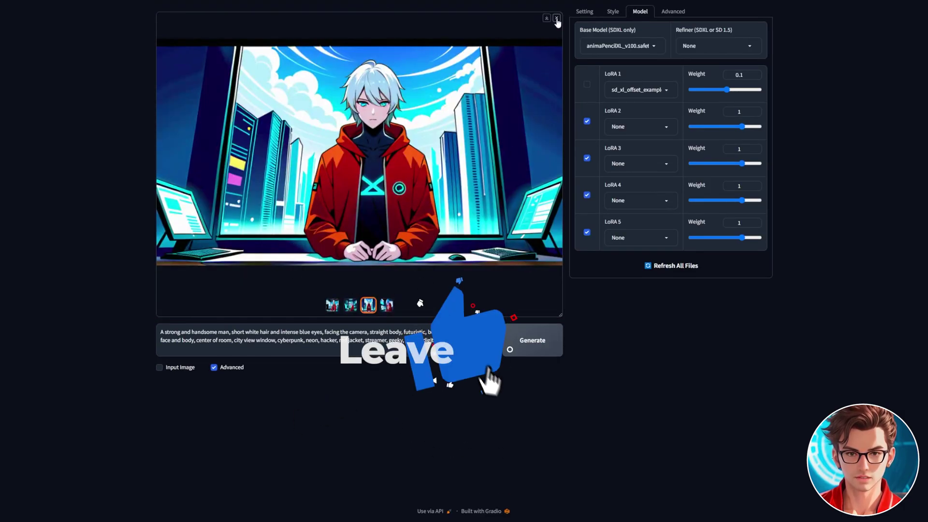
{"action": "key", "text": "Escape"}
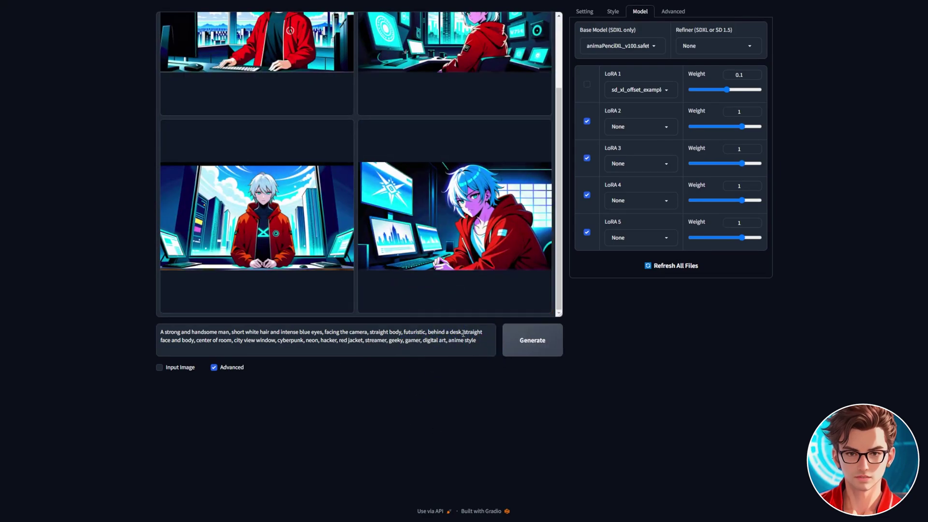
- Weight 'straight body' to 1.5 in the prompt and generate new images
{"action": "left_click_drag", "start_coordinate": [370, 332], "coordinate": [397, 333]}
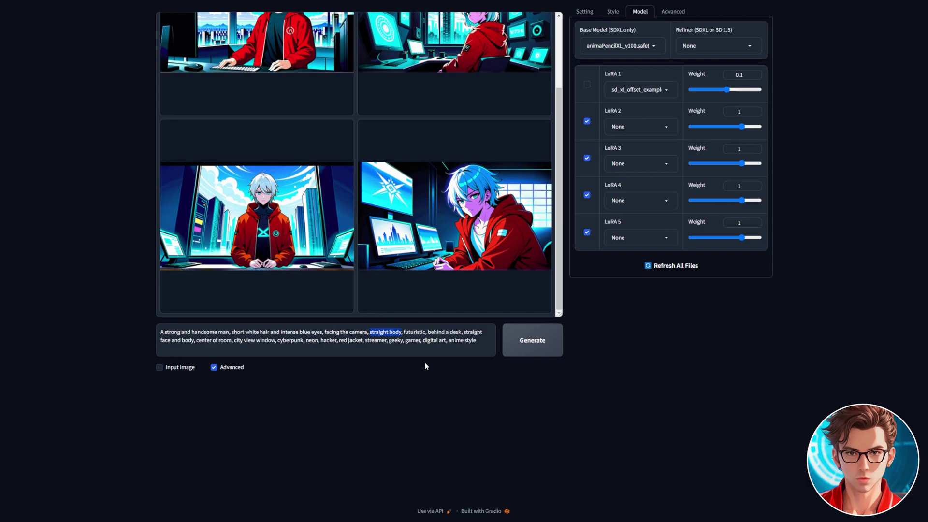
{"action": "key", "text": "ctrl+Up"}
{"action": "key", "text": "ctrl+Up"}
{"action": "key", "text": "ctrl+Up"}
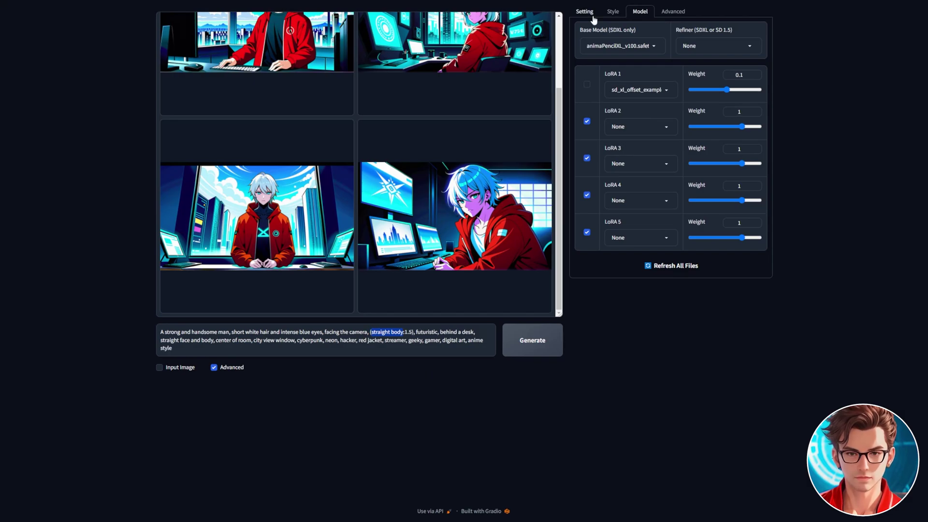
{"action": "left_click", "coordinate": [613, 11]}
{"action": "left_click", "coordinate": [528, 339]}
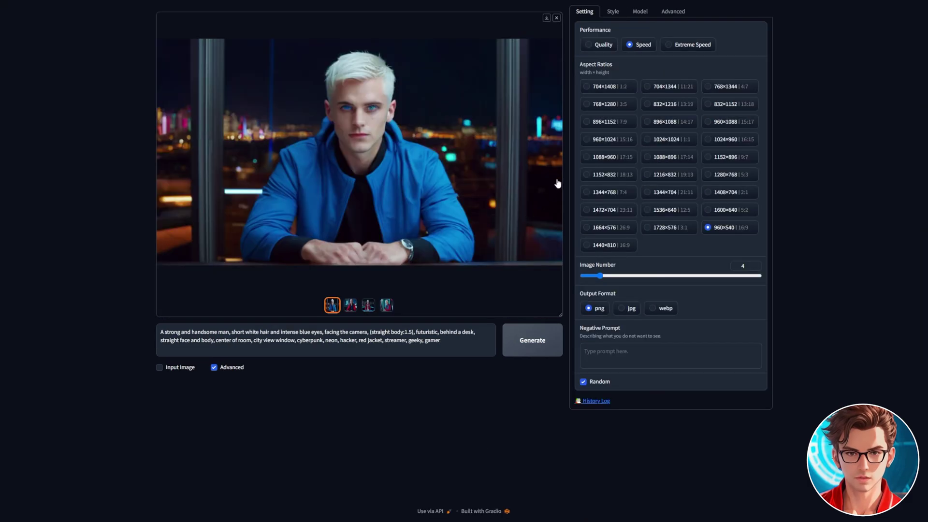
- Preview the four generated images, ending on the blue-jacket one
{"action": "left_click", "coordinate": [358, 306]}
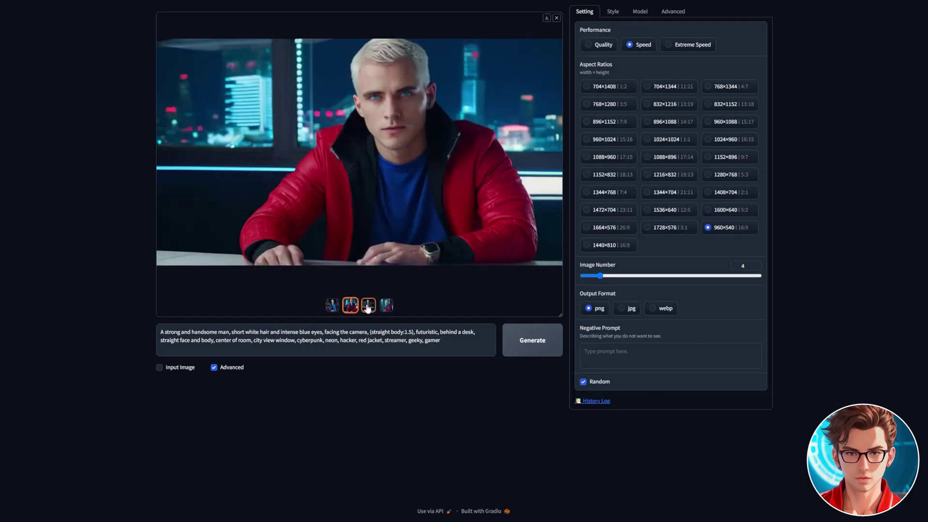
{"action": "left_click", "coordinate": [369, 306]}
{"action": "left_click", "coordinate": [386, 306]}
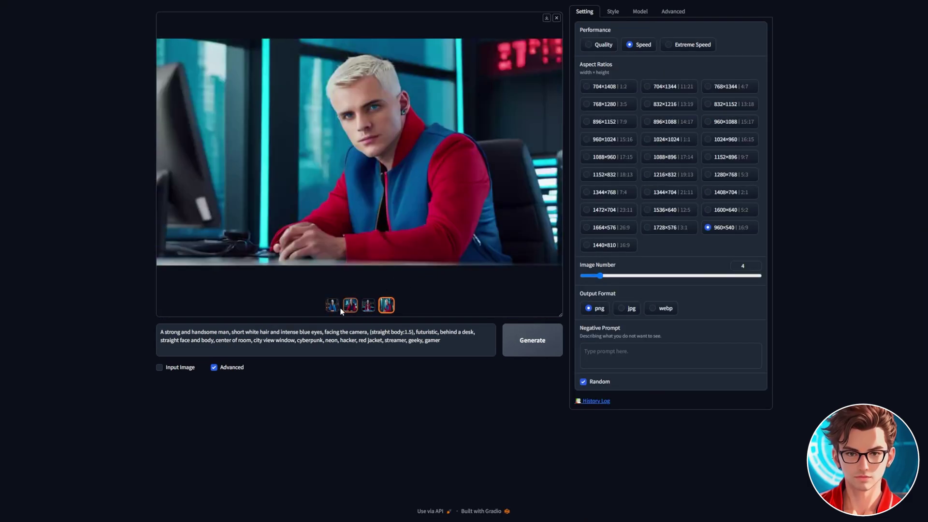
{"action": "left_click", "coordinate": [334, 305]}
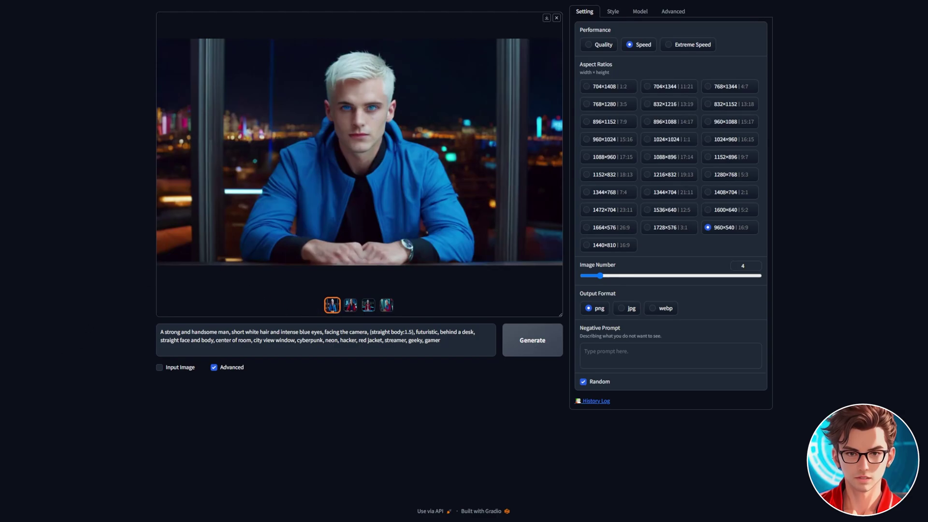
- Replace the prompt with the red-haired woman prompt and load the avatar as image prompt
{"action": "left_click", "coordinate": [469, 340]}
{"action": "key", "text": "ctrl+a"}
{"action": "type", "text": "A stunningly beautiful woman, red hair and intense blue eyes, facing the camera, straight body, futuristic, behind a desk, straight face and body, center of room, city view window, cyberpunk, neon, hacker, red dress, streamer, geeky, gamer"}
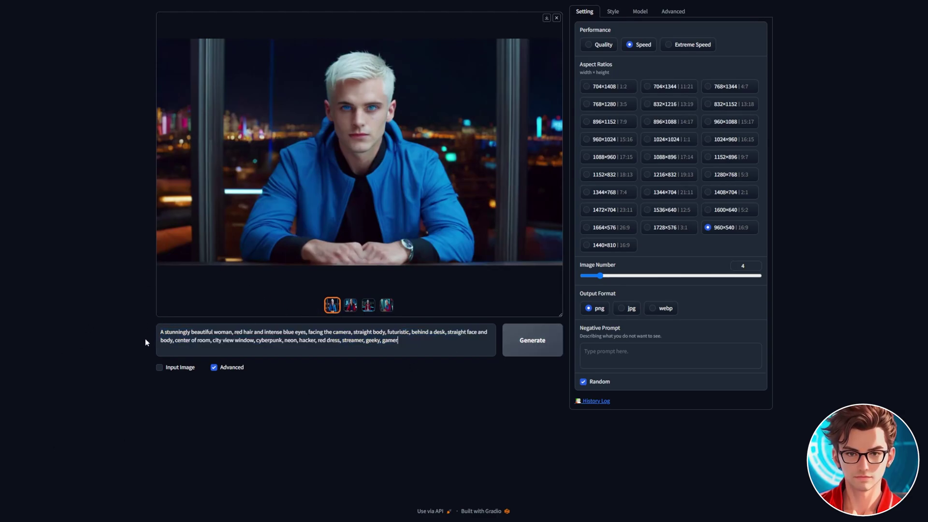
{"action": "left_click", "coordinate": [173, 368]}
{"action": "left_click", "coordinate": [238, 384]}
{"action": "scroll", "coordinate": [238, 384], "scroll_direction": "down", "scroll_amount": 4}
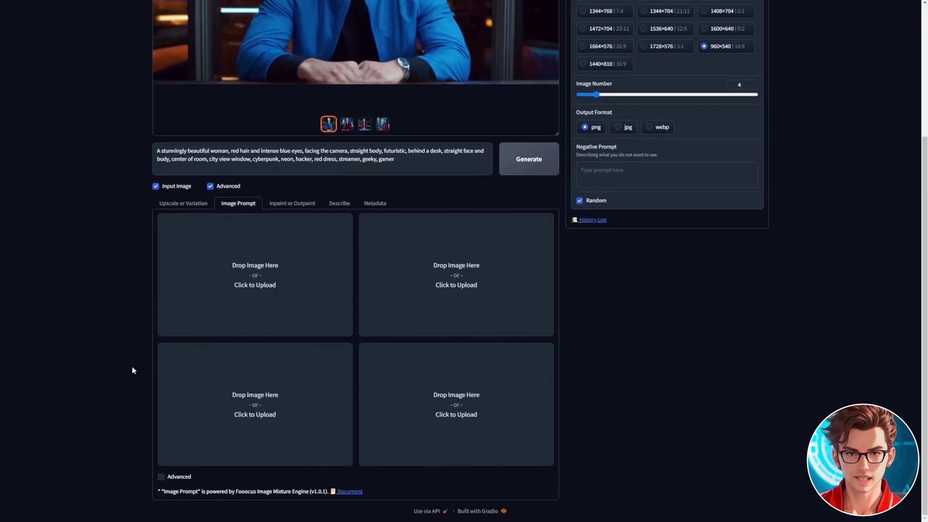
{"action": "left_click", "coordinate": [242, 297]}
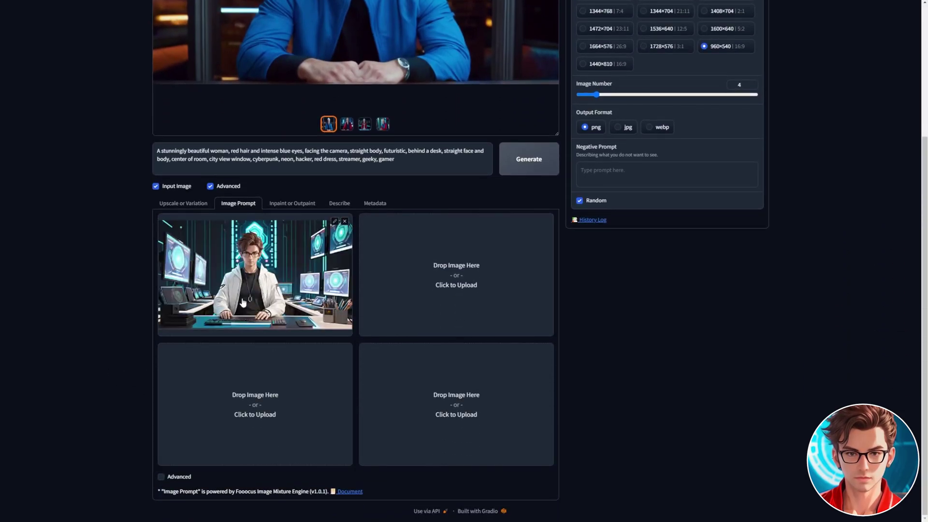
- Set the image prompt to PyraCanny at weight 0.5 and enter 'nsfw' as negative prompt
{"action": "left_click", "coordinate": [183, 475]}
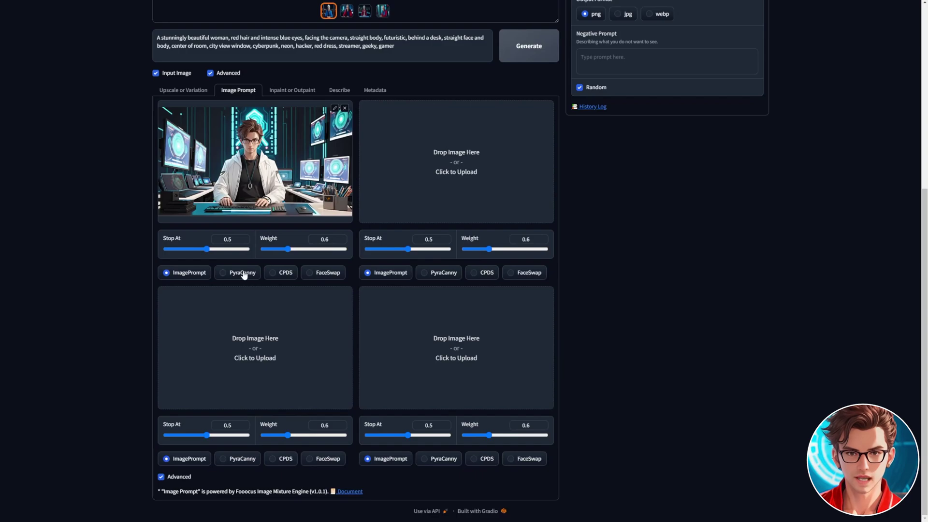
{"action": "left_click", "coordinate": [243, 274]}
{"action": "left_click_drag", "start_coordinate": [282, 253], "coordinate": [283, 252]}
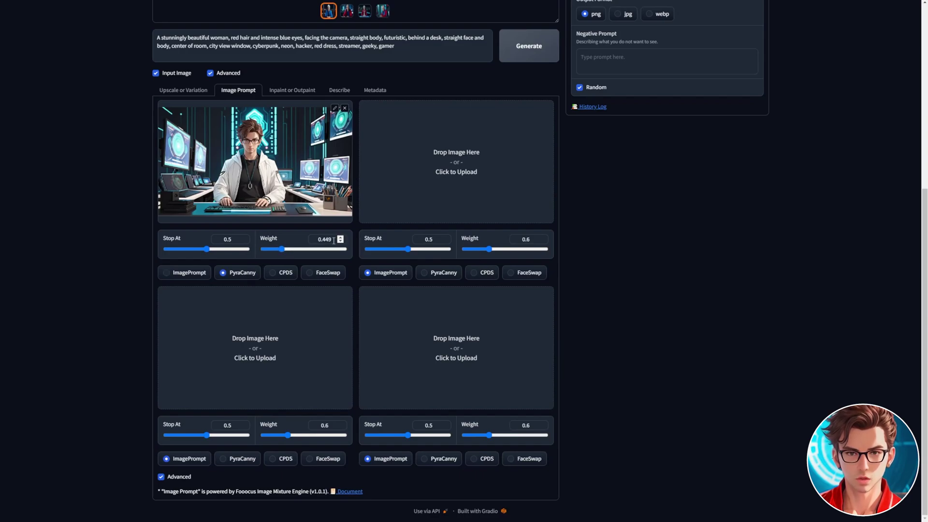
{"action": "type", "text": "0.5"}
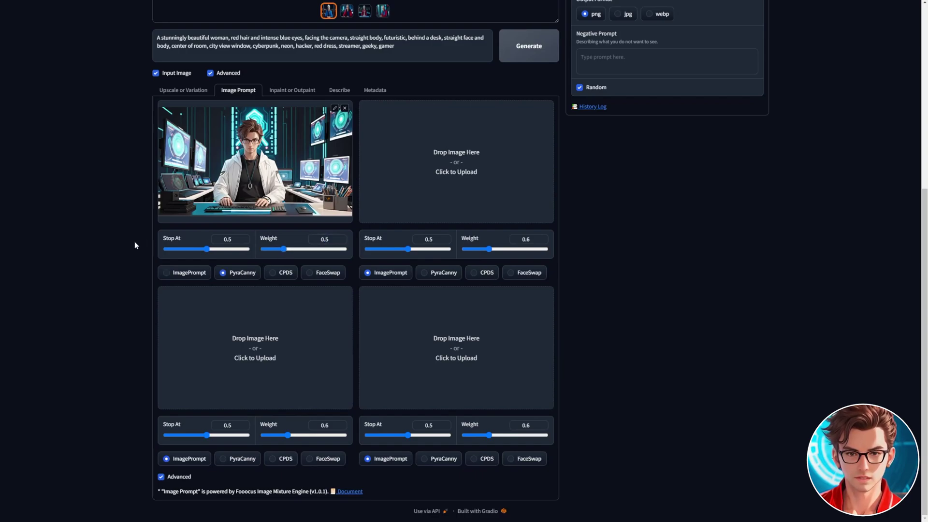
{"action": "scroll", "coordinate": [119, 306], "scroll_direction": "up", "scroll_amount": 6}
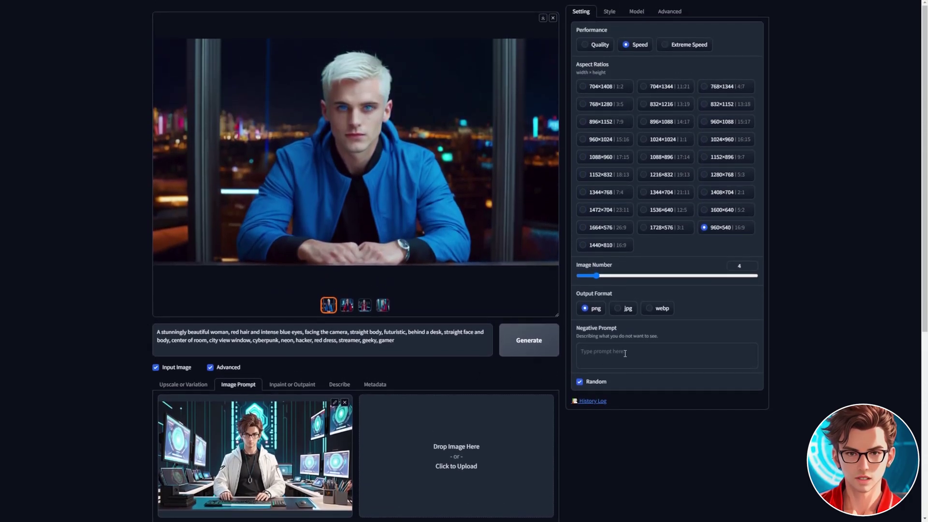
{"action": "left_click", "coordinate": [625, 353]}
{"action": "type", "text": "nsfw"}
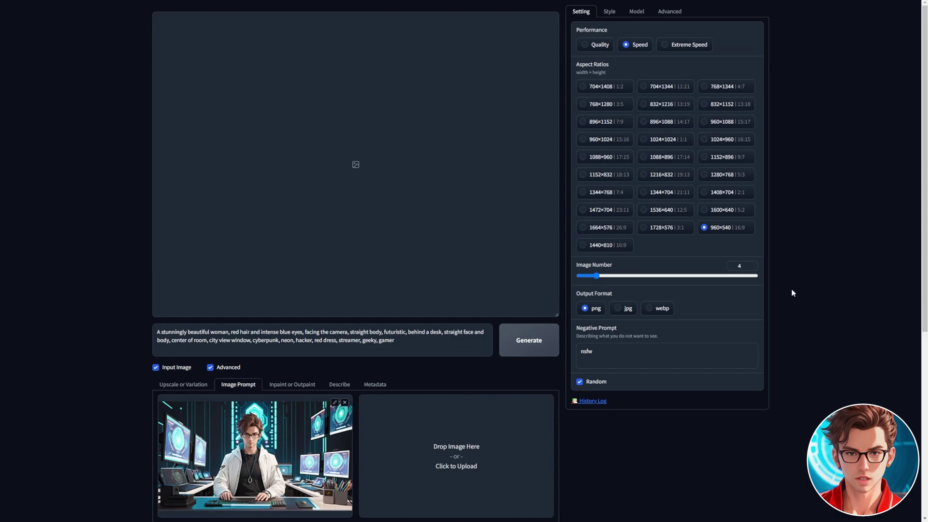
- Select dynavisionXLAllInOneStylized as the Fooocus base model and generate the red-haired woman images
{"action": "left_click", "coordinate": [611, 12]}
{"action": "left_click", "coordinate": [639, 15]}
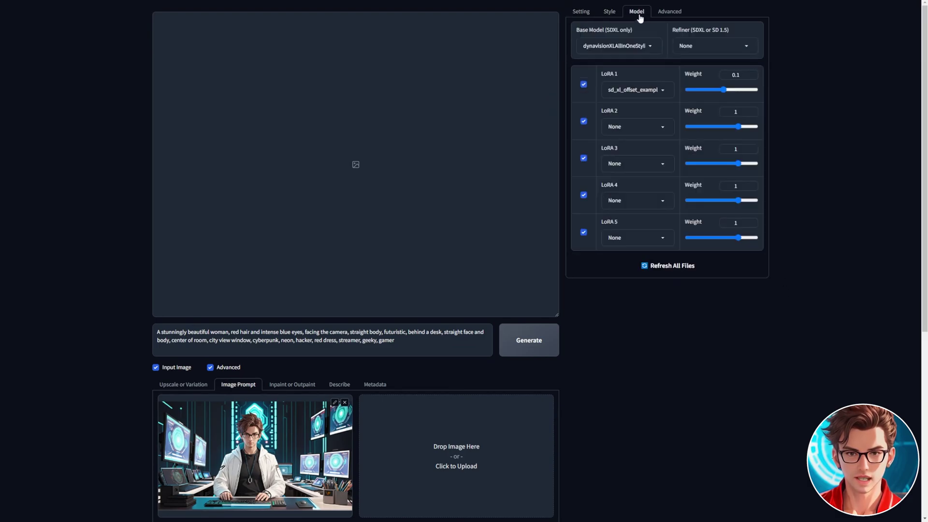
{"action": "left_click", "coordinate": [648, 48]}
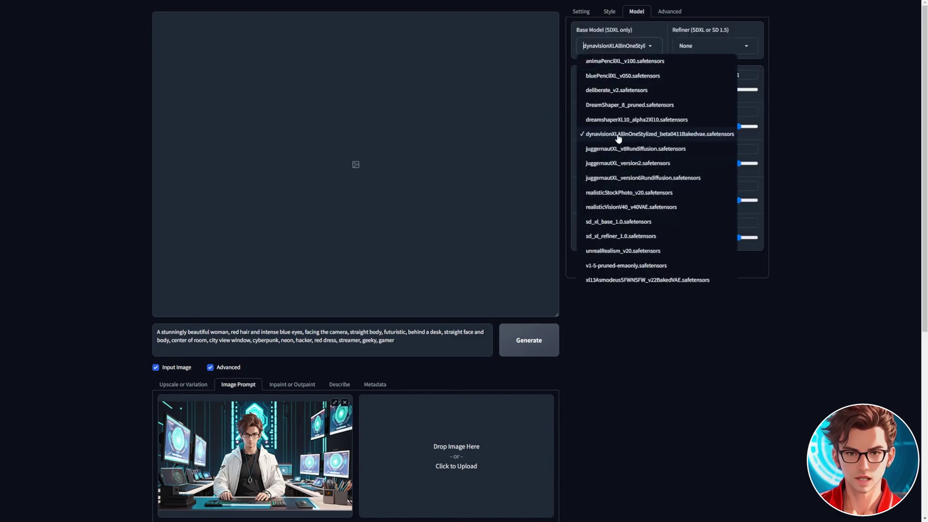
{"action": "left_click", "coordinate": [618, 139]}
{"action": "left_click", "coordinate": [581, 11]}
{"action": "left_click", "coordinate": [529, 340]}
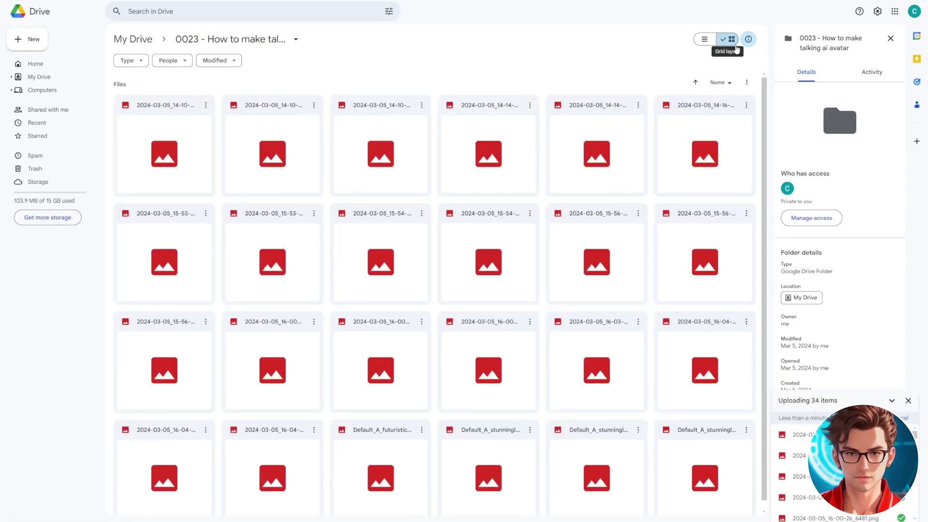
- Browse the uploaded images in the Drive folder, switching between list and grid views
{"action": "left_click", "coordinate": [704, 40]}
{"action": "left_click", "coordinate": [729, 39]}
{"action": "scroll", "coordinate": [602, 191], "scroll_direction": "down", "scroll_amount": 1}
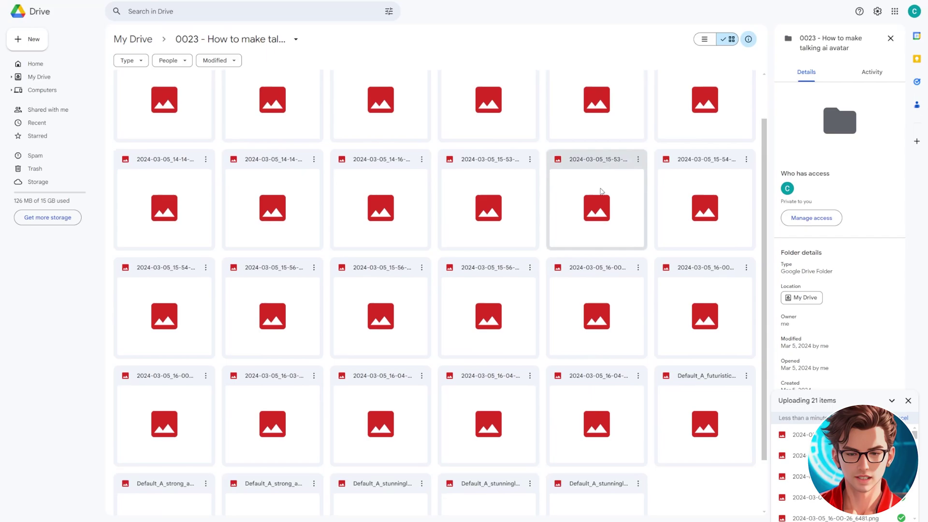
{"action": "scroll", "coordinate": [602, 191], "scroll_direction": "down", "scroll_amount": 5}
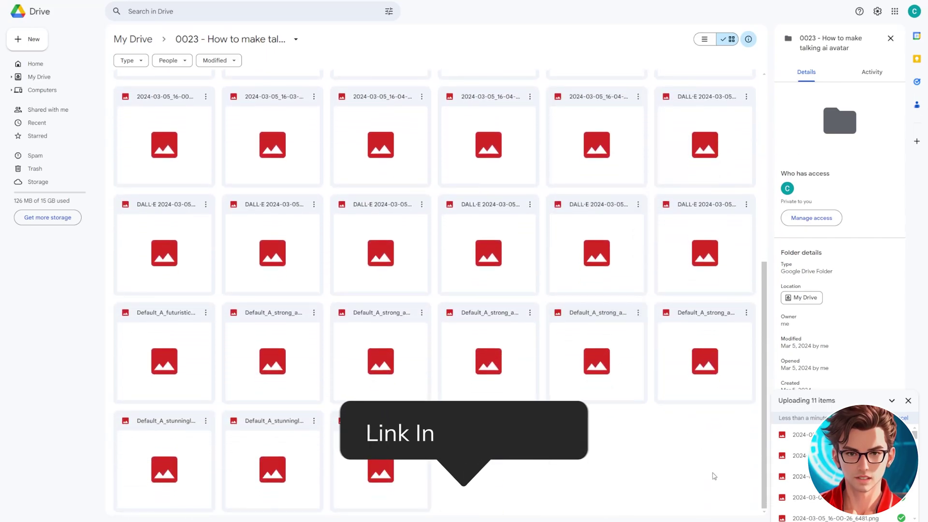
{"action": "scroll", "coordinate": [706, 478], "scroll_direction": "down", "scroll_amount": 2}
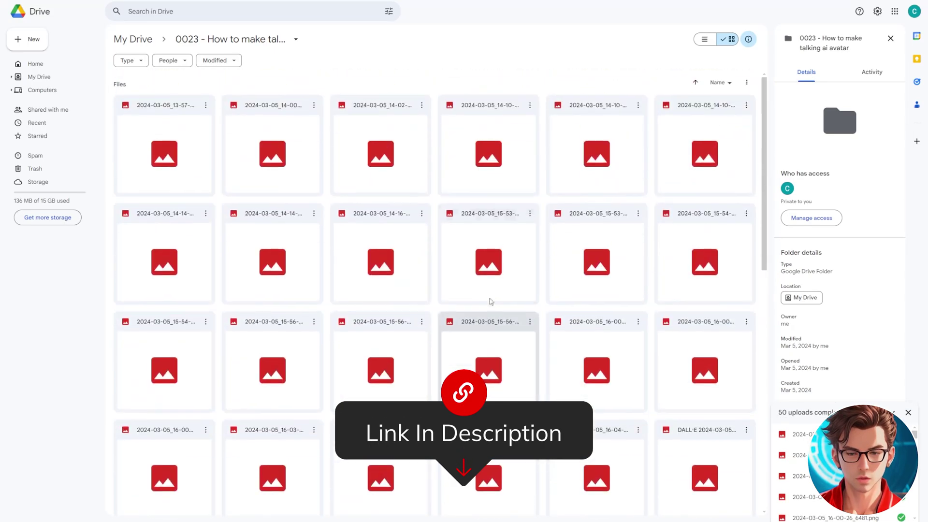
{"action": "left_click", "coordinate": [704, 39]}
{"action": "left_click", "coordinate": [729, 39]}
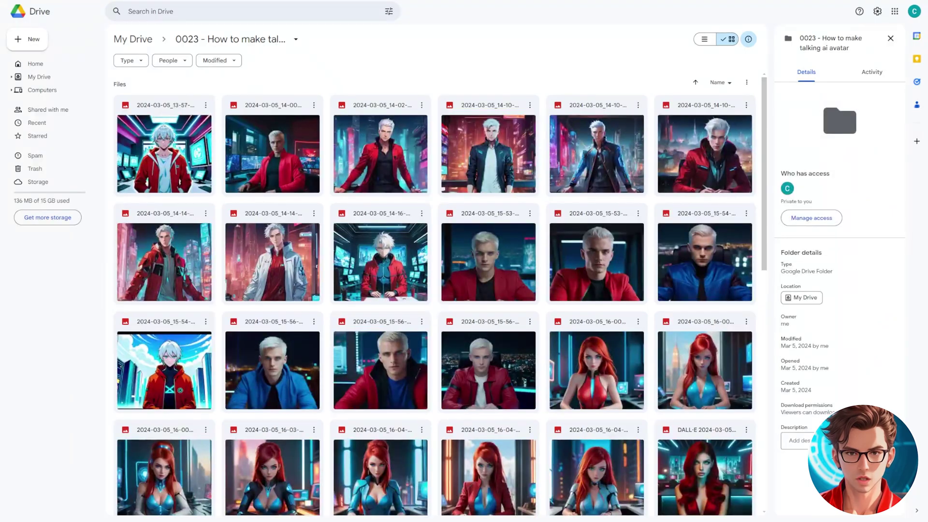
- Open the first image in preview and step forward to the white-haired man in a red jacket
{"action": "double_click", "coordinate": [158, 170]}
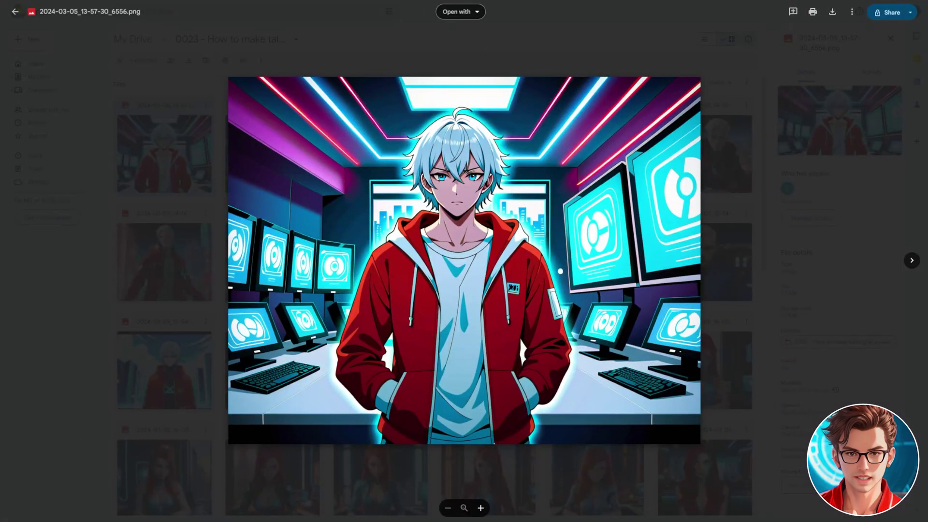
{"action": "key", "text": "Right"}
{"action": "key", "text": "Right"}
{"action": "key", "text": "Right"}
{"action": "key", "text": "Right"}
{"action": "key", "text": "Right"}
{"action": "key", "text": "Right"}
{"action": "key", "text": "Right"}
{"action": "key", "text": "Right"}
{"action": "key", "text": "Right"}
{"action": "key", "text": "Right"}
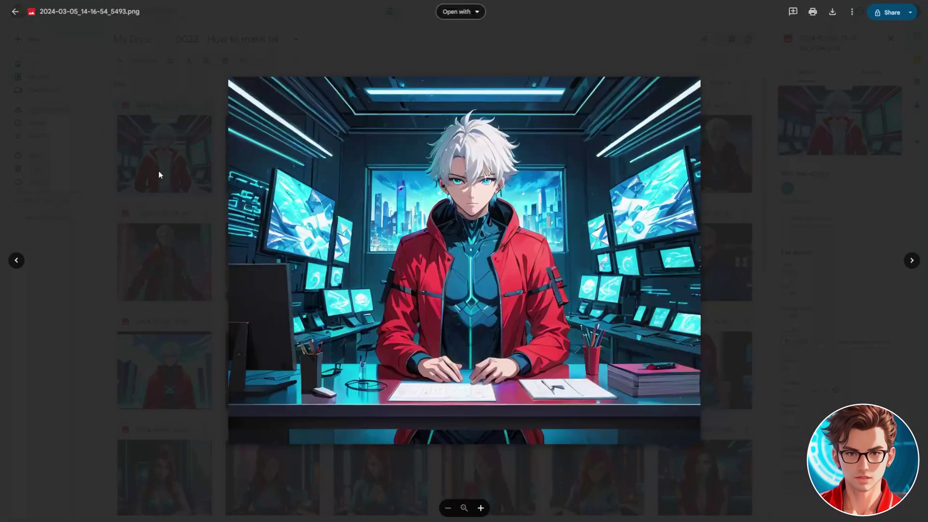
{"action": "key", "text": "Right"}
{"action": "key", "text": "Right"}
{"action": "key", "text": "Right"}
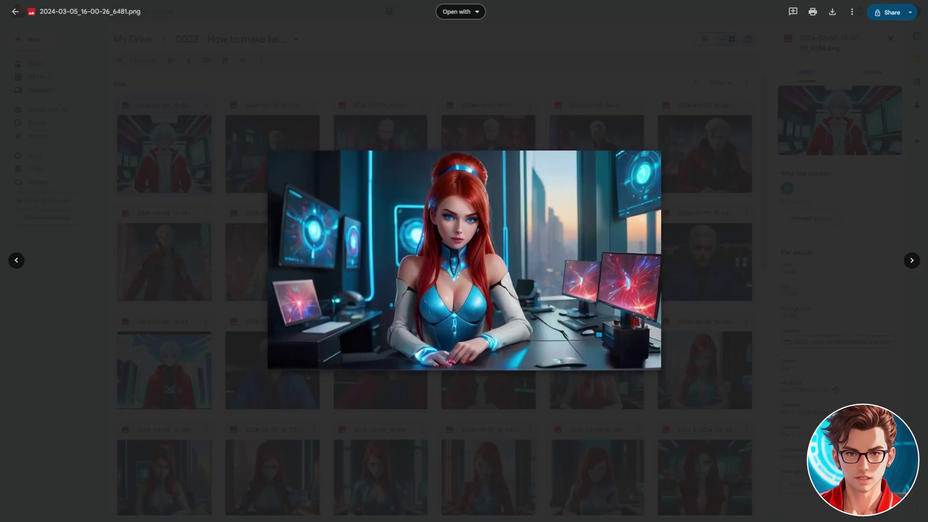
{"action": "key", "text": "Right"}
{"action": "key", "text": "Right"}
{"action": "key", "text": "Right"}
{"action": "key", "text": "Right"}
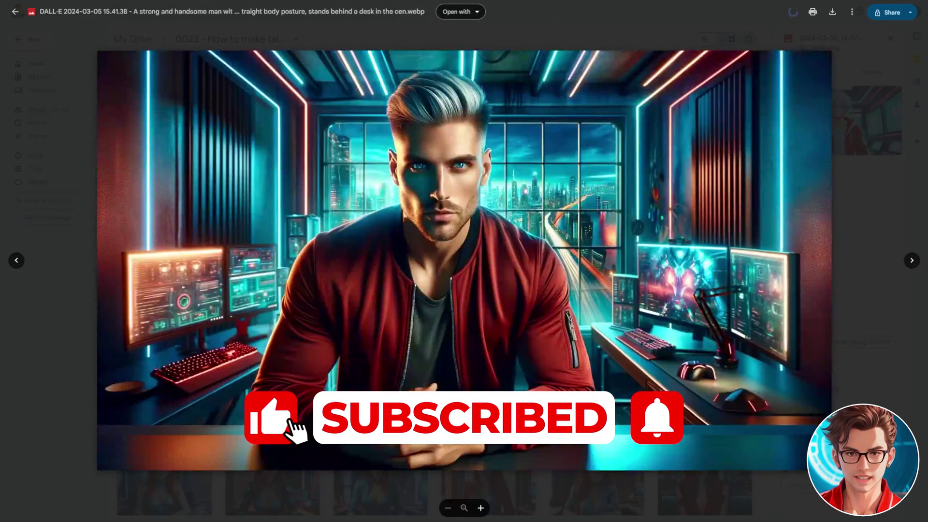
{"action": "key", "text": "Right"}
{"action": "key", "text": "Right"}
{"action": "key", "text": "Right"}
{"action": "key", "text": "Right"}
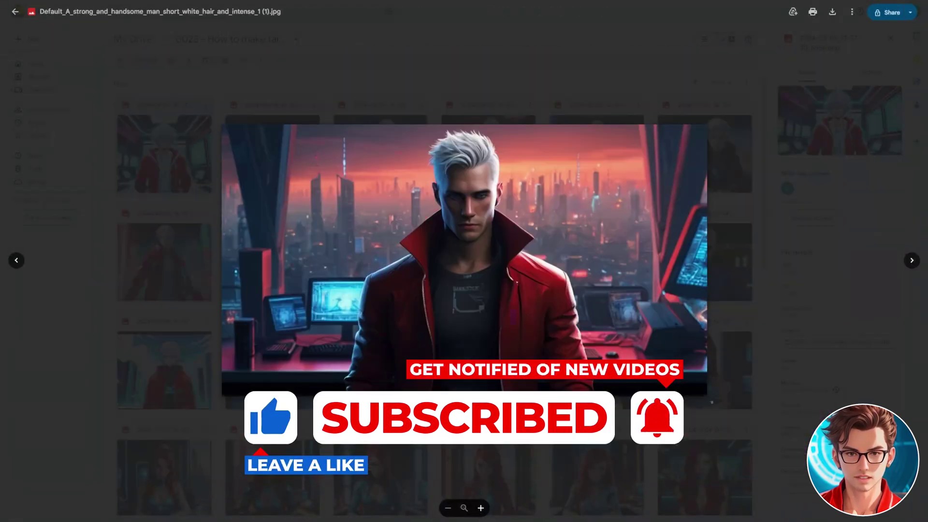
{"action": "key", "text": "Right"}
{"action": "key", "text": "Right"}
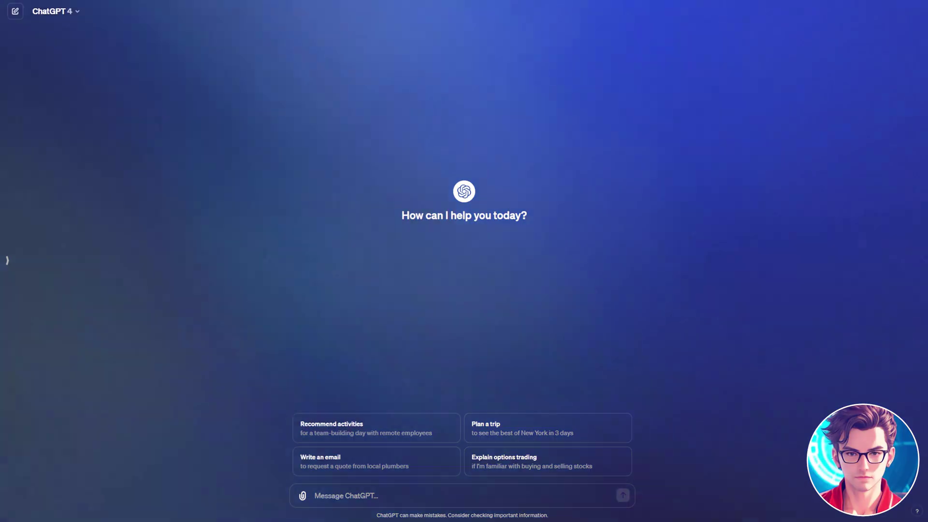
- Ask ChatGPT for a talking-avatar video outline, then an introduction script in simple English
{"action": "type", "text": "Write the c"}
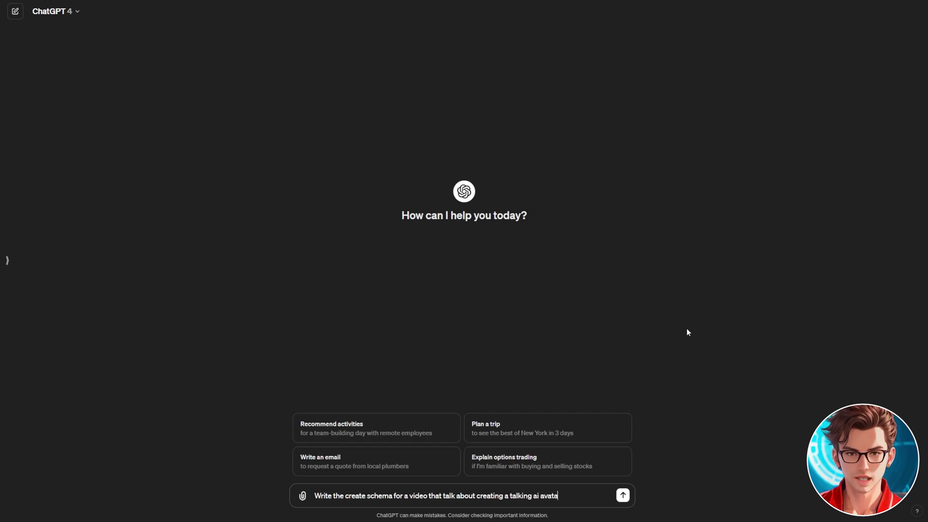
{"action": "type", "text": "r"}
{"action": "key", "text": "Return"}
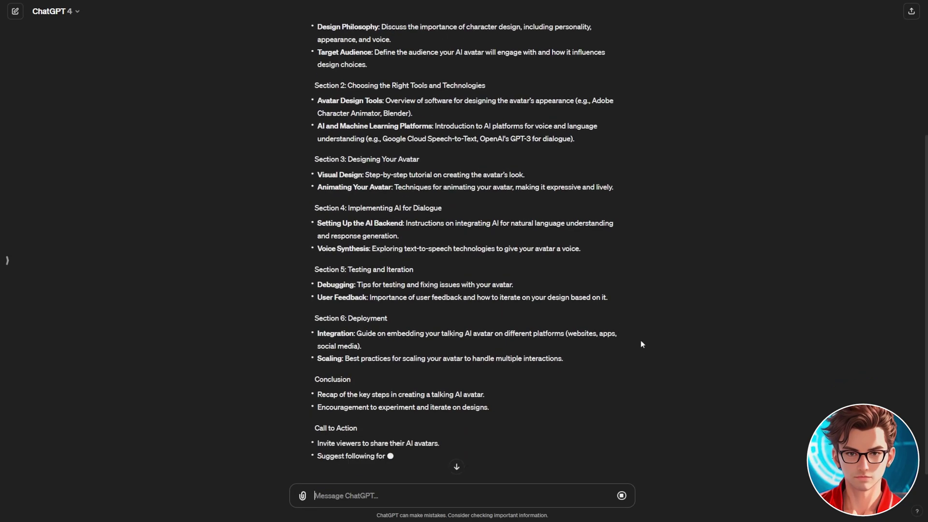
{"action": "scroll", "coordinate": [688, 428], "scroll_direction": "up", "scroll_amount": 7}
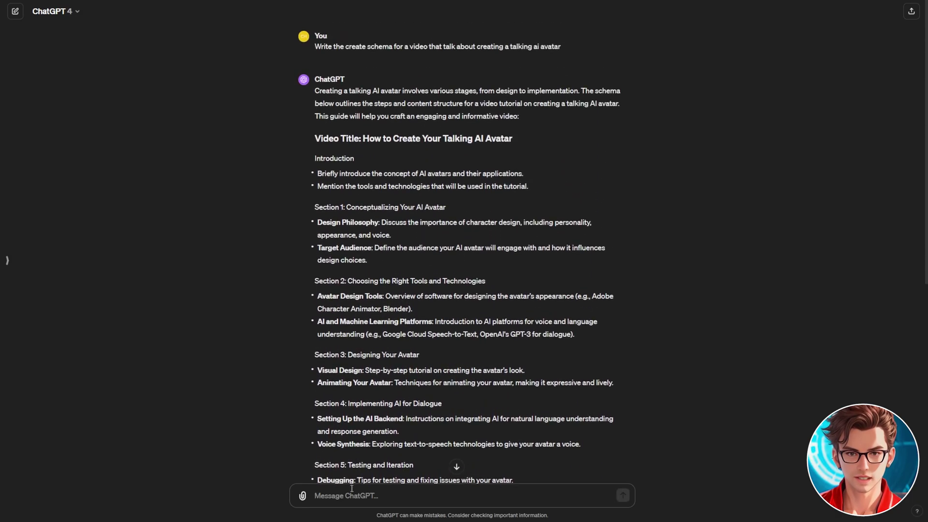
{"action": "type", "text": "Write the script for the introduction,"}
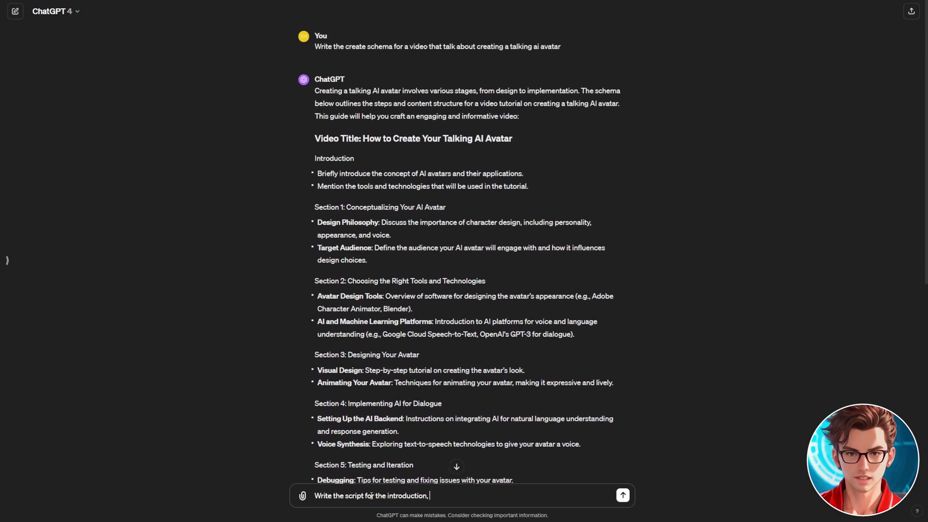
{"action": "type", "text": " make sure to use simple english"}
{"action": "left_click", "coordinate": [623, 495]}
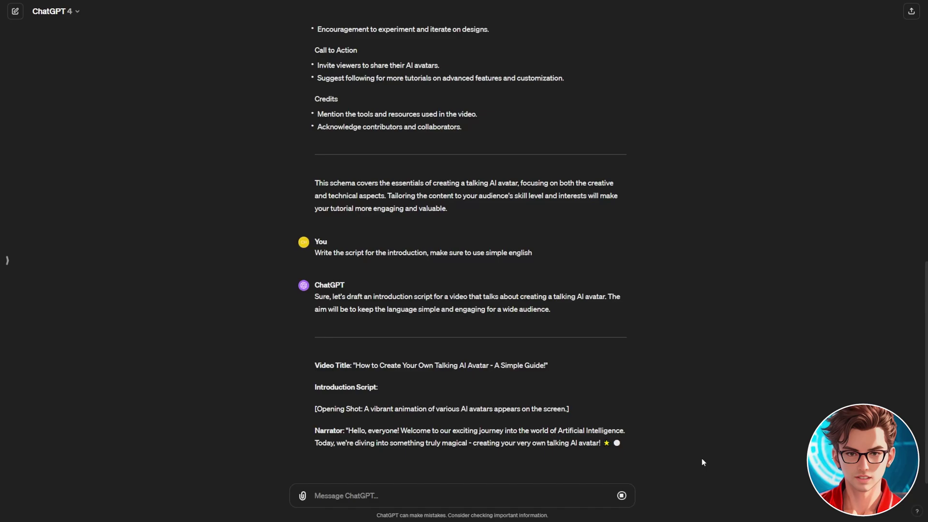
- Ask ChatGPT to continue with the pasted Section 1 heading
{"action": "left_click", "coordinate": [520, 493]}
{"action": "type", "text": "Continu"}
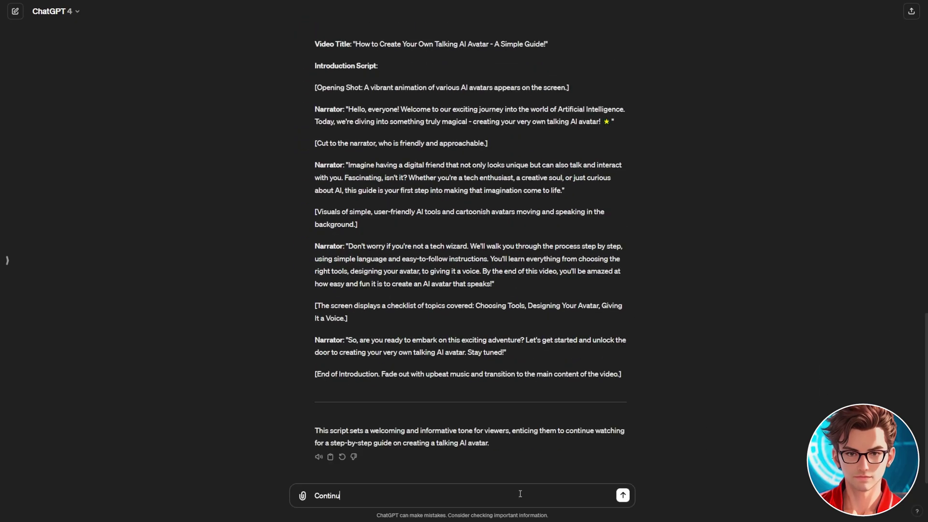
{"action": "type", "text": "e with"}
{"action": "type", "text": "Section 1: Conceptualizing Your AI Avatar"}
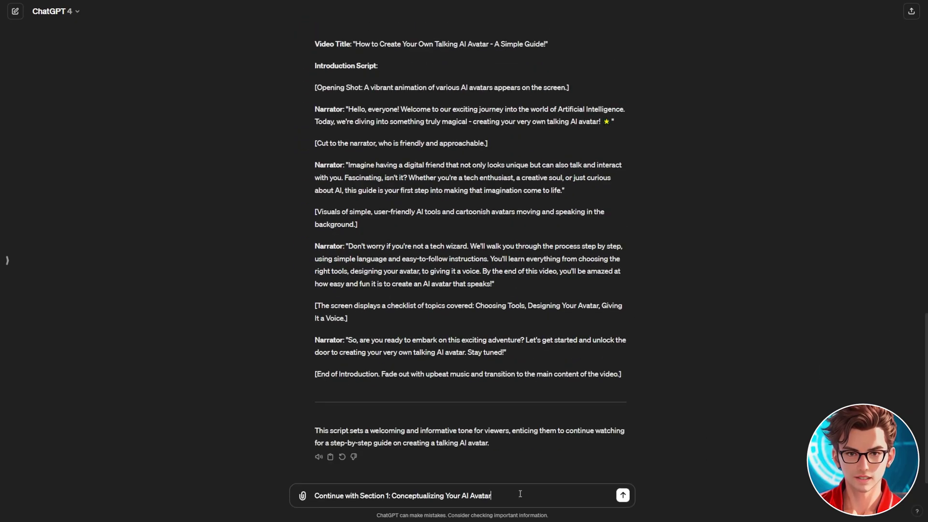
{"action": "key", "text": "Return"}
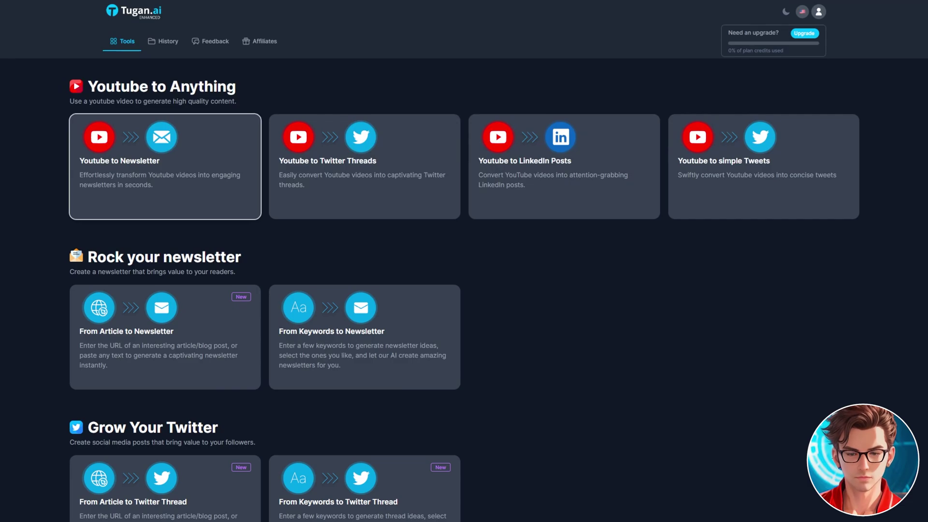
- Generate a Punchy Human newsletter from the pasted YouTube link in a project titled Talking Avatar
{"action": "left_click", "coordinate": [198, 154]}
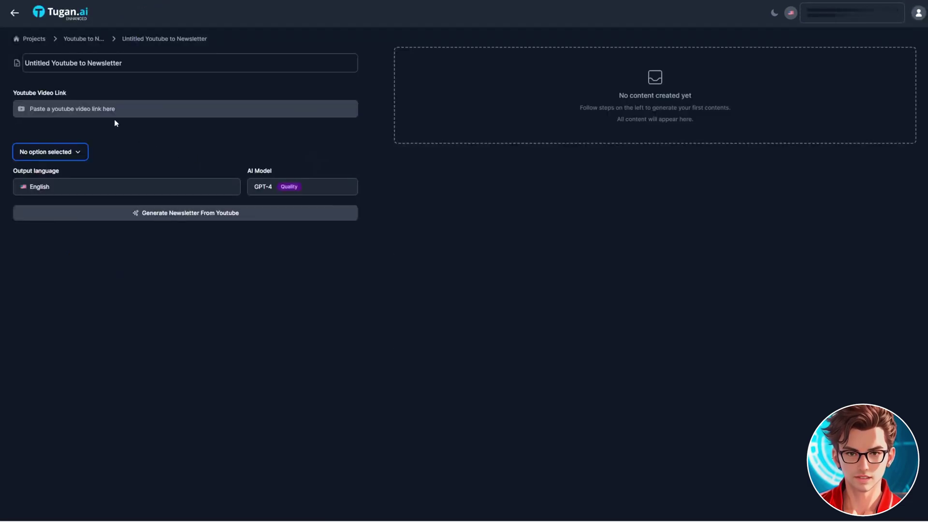
{"action": "left_click", "coordinate": [130, 109]}
{"action": "type", "text": "https://www.youtube.com/watch?v=0772Fce9YLQ&pp=ygUMbWludGVkd2VhbHRo"}
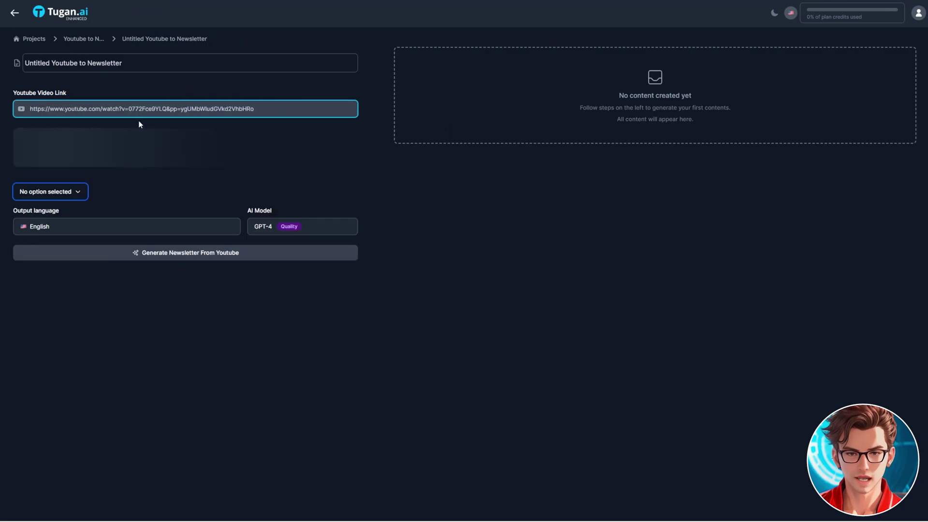
{"action": "left_click", "coordinate": [76, 191]}
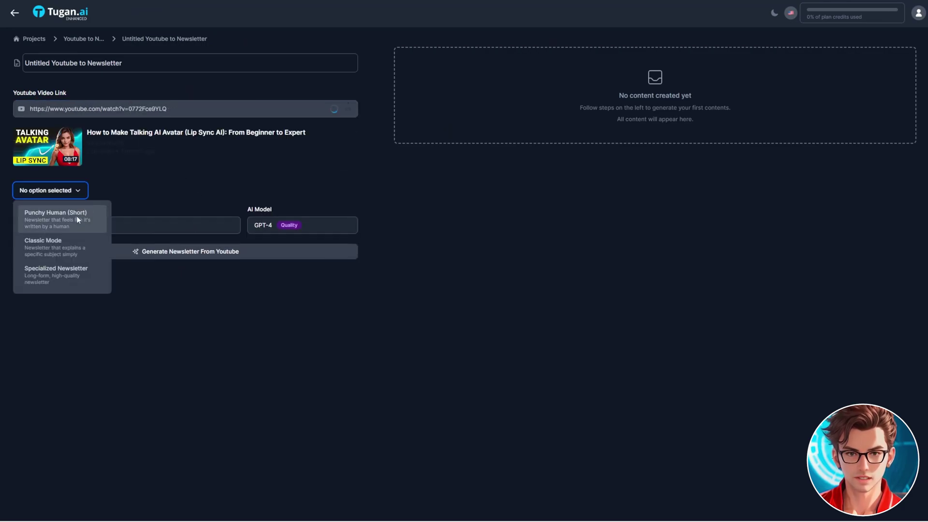
{"action": "left_click", "coordinate": [84, 221]}
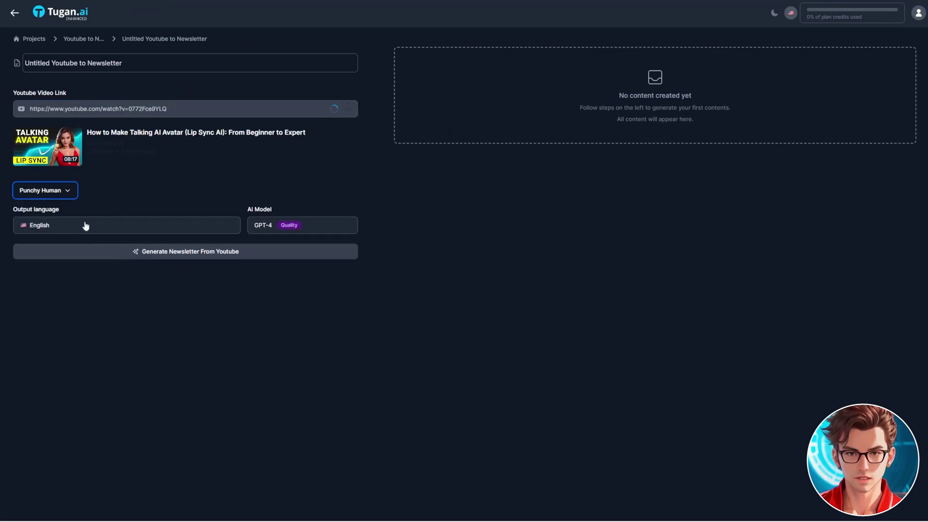
{"action": "type", "text": "Talking Avatar"}
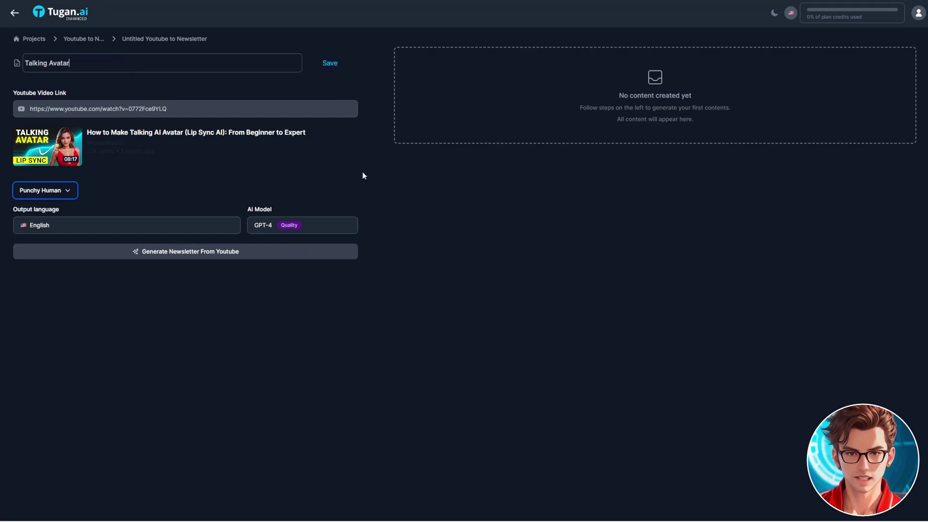
{"action": "key", "text": "Return"}
{"action": "left_click", "coordinate": [296, 252]}
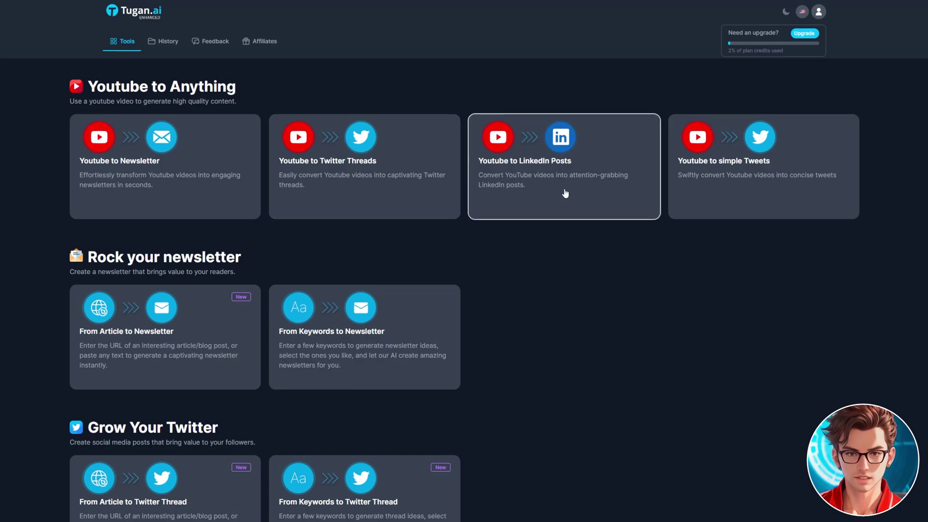
{"action": "scroll", "coordinate": [186, 390], "scroll_direction": "down", "scroll_amount": 13}
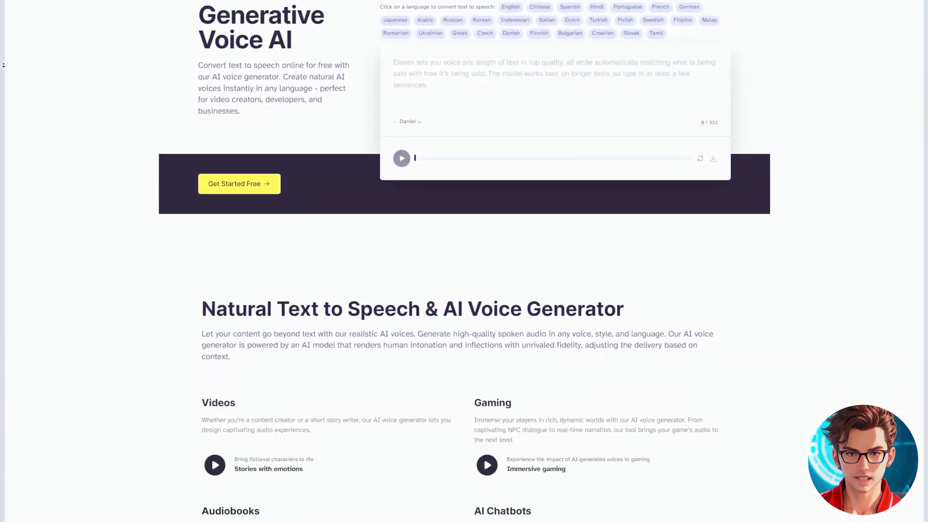
- Scroll through the ElevenLabs home page features, then go to the Pricing page
{"action": "scroll", "coordinate": [464, 261], "scroll_direction": "down", "scroll_amount": 15}
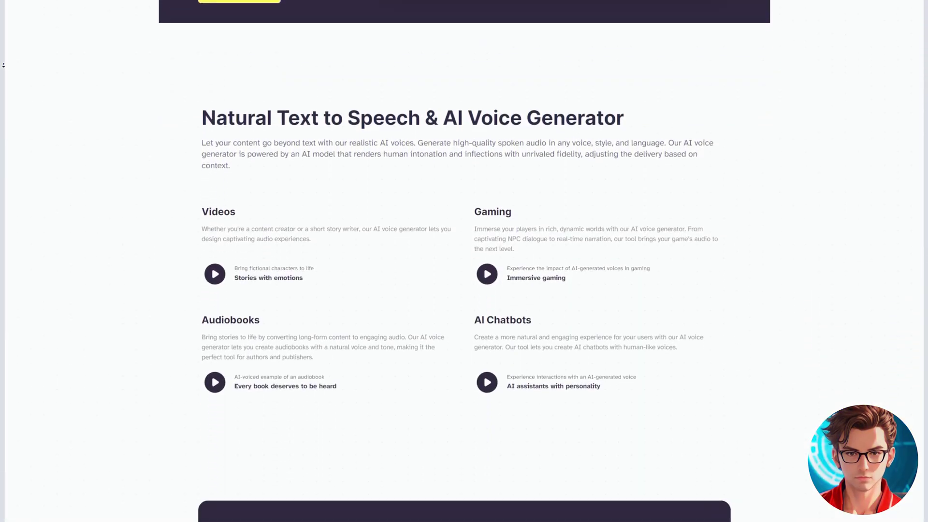
{"action": "scroll", "coordinate": [464, 261], "scroll_direction": "down", "scroll_amount": 16}
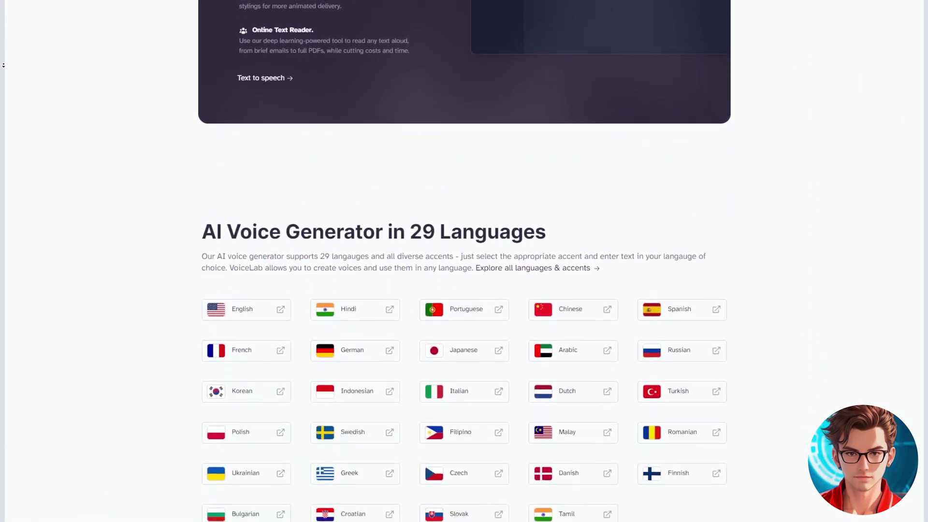
{"action": "scroll", "coordinate": [464, 261], "scroll_direction": "down", "scroll_amount": 6}
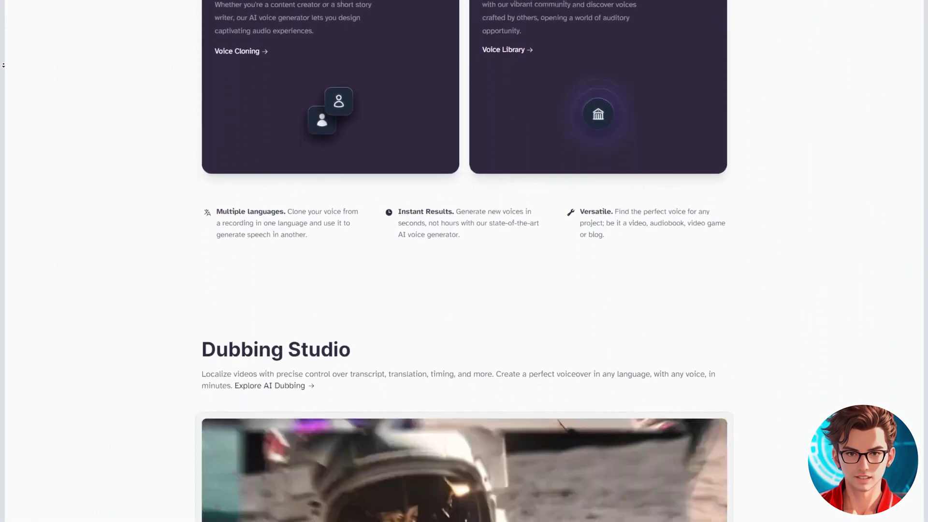
{"action": "scroll", "coordinate": [464, 261], "scroll_direction": "up", "scroll_amount": 2}
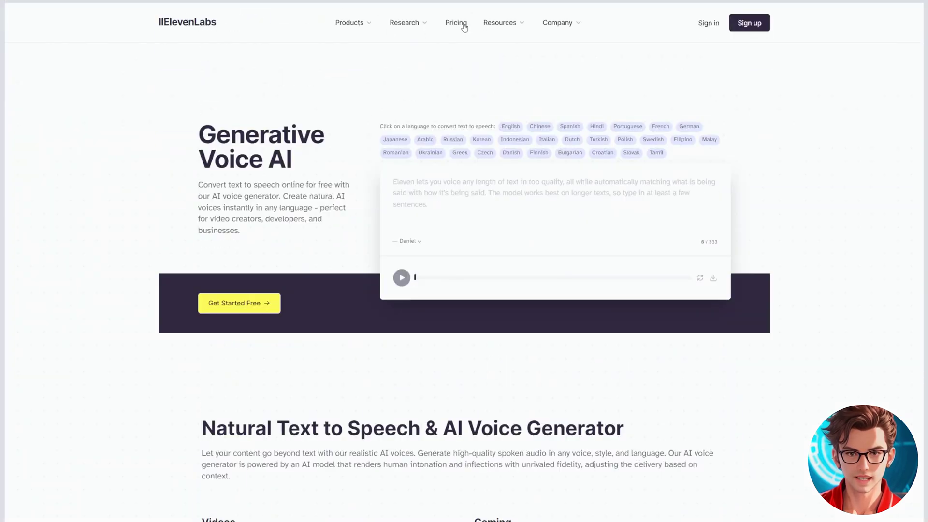
{"action": "left_click", "coordinate": [456, 23]}
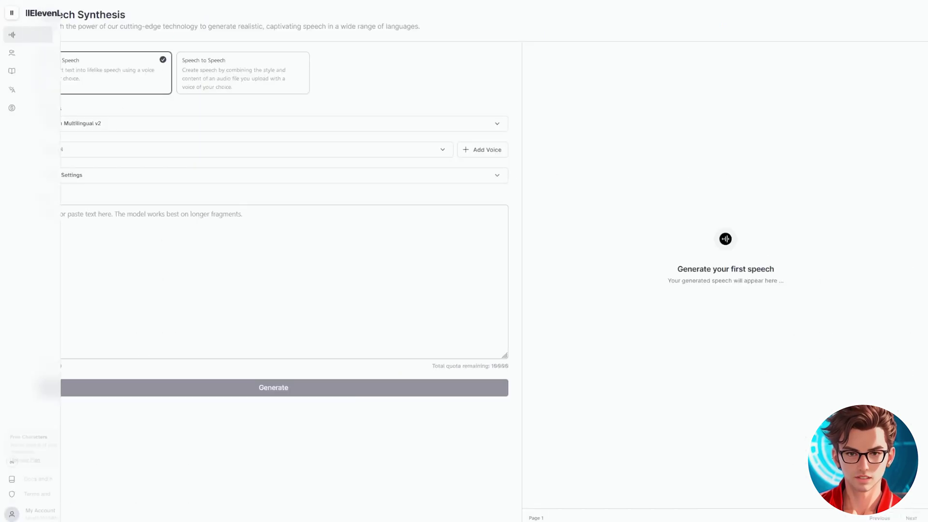
- Show only female voices in the Voice Library, sorted by most users
{"action": "left_click", "coordinate": [14, 53]}
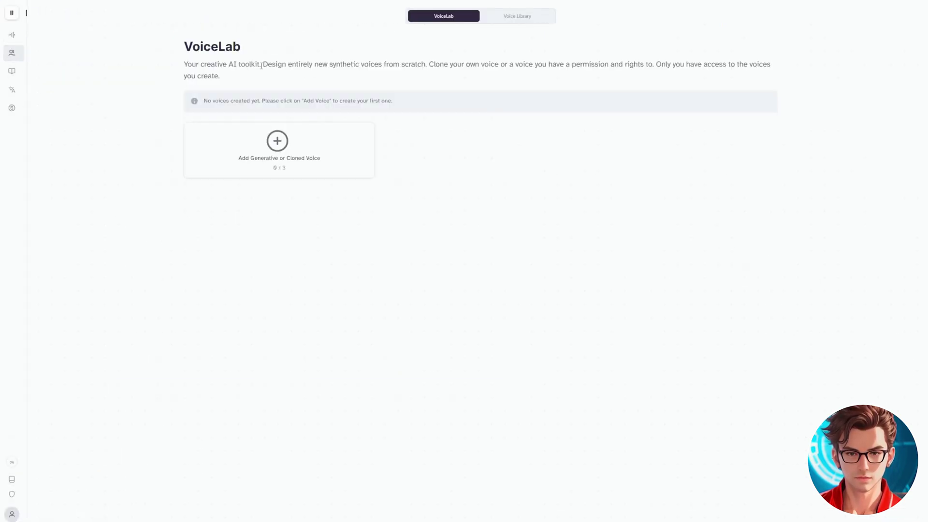
{"action": "left_click", "coordinate": [518, 16]}
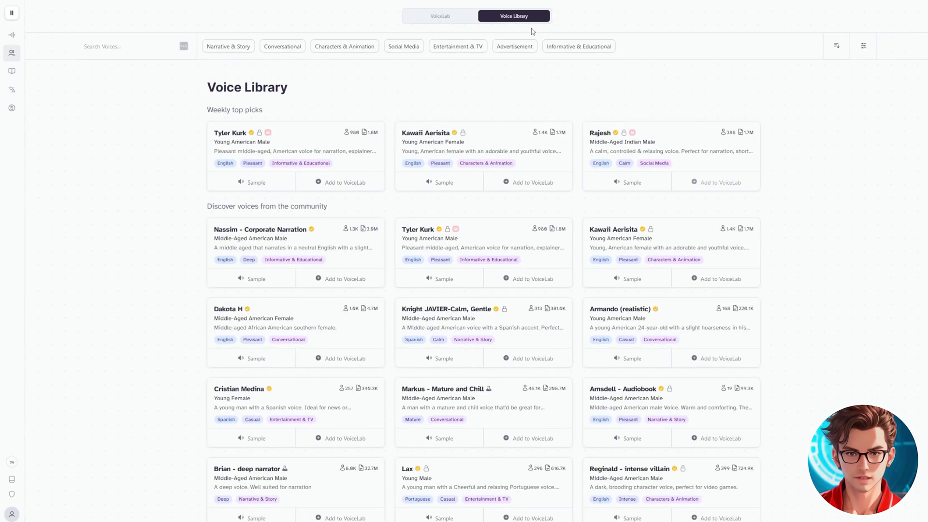
{"action": "left_click", "coordinate": [837, 46]}
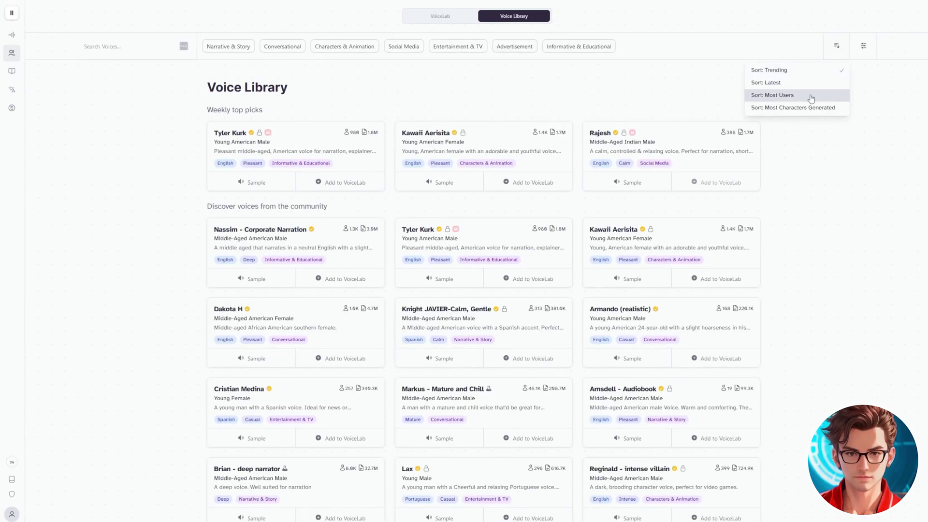
{"action": "left_click", "coordinate": [778, 94]}
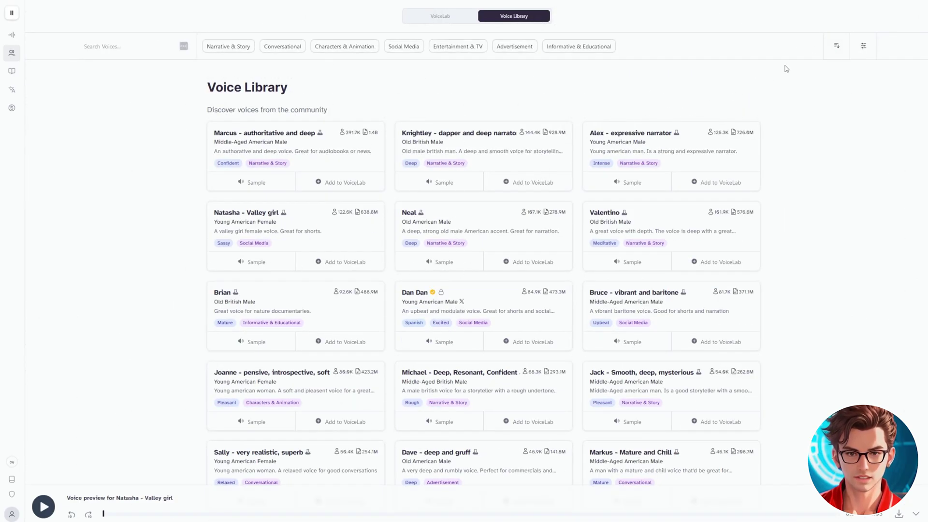
{"action": "left_click", "coordinate": [837, 46]}
{"action": "left_click", "coordinate": [863, 45]}
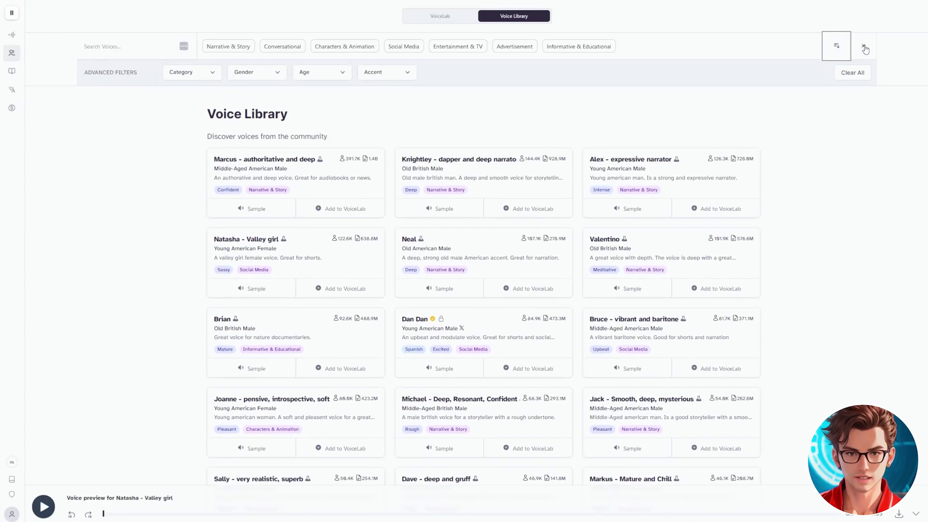
{"action": "left_click", "coordinate": [256, 72]}
{"action": "left_click", "coordinate": [288, 114]}
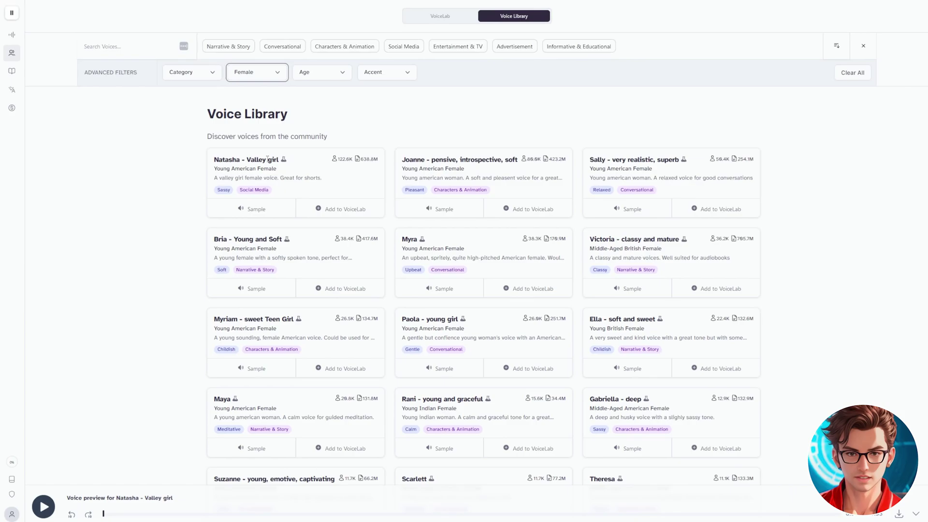
- Preview Joanne - pensive, introspective, soft and lovely and add it to VoiceLab
{"action": "left_click", "coordinate": [448, 217]}
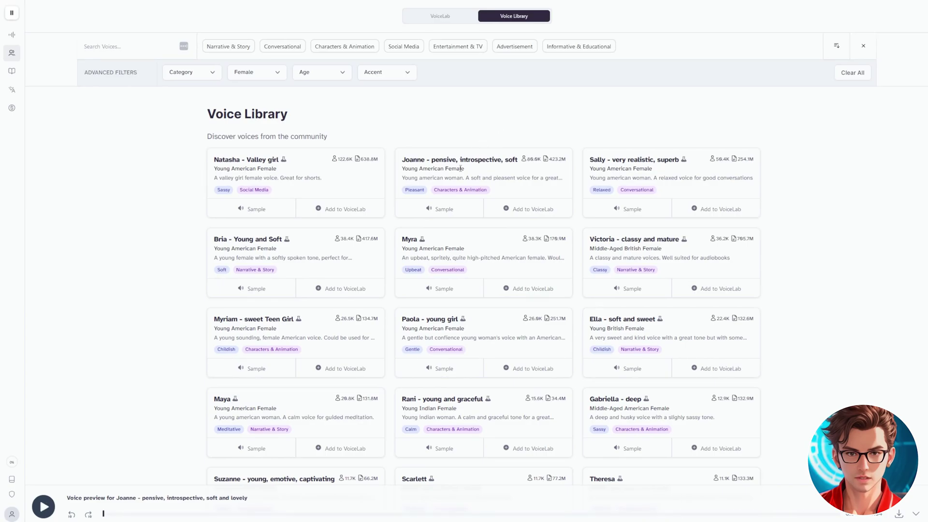
{"action": "left_click", "coordinate": [532, 214]}
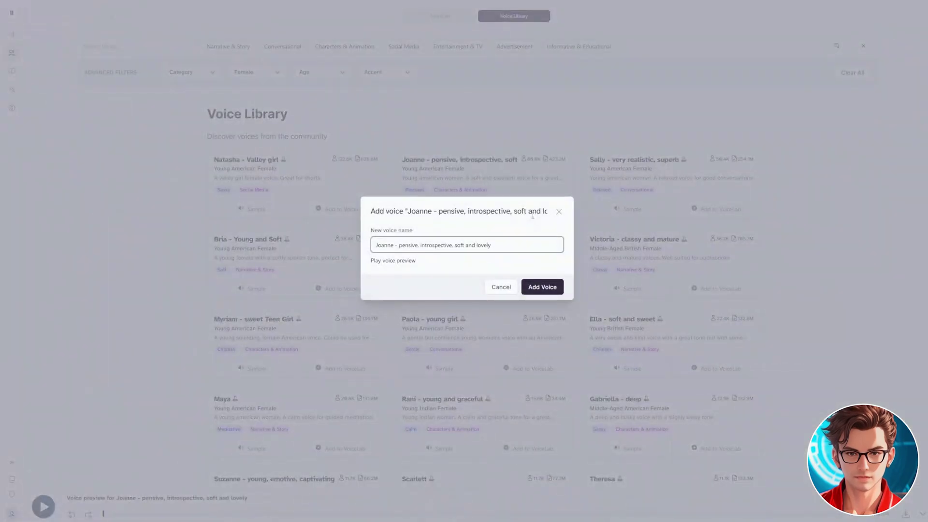
{"action": "left_click", "coordinate": [543, 286]}
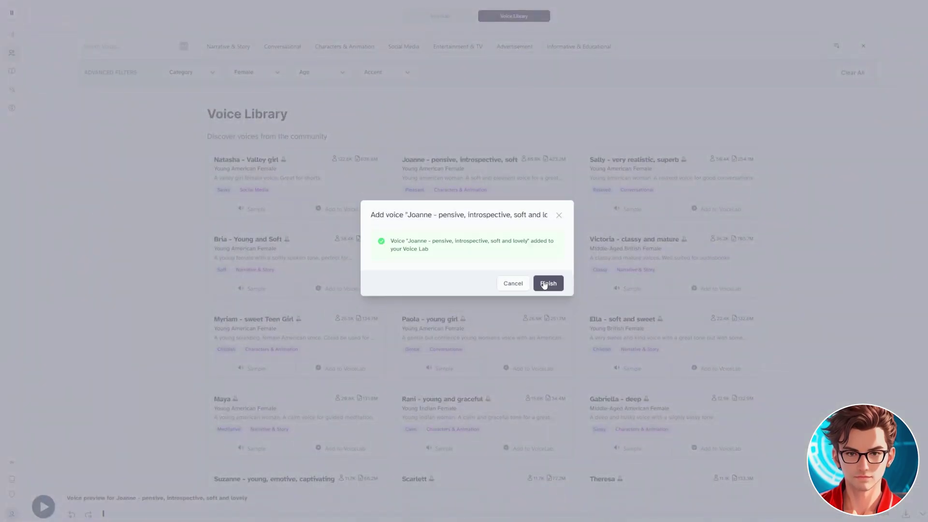
{"action": "left_click", "coordinate": [548, 283]}
{"action": "left_click", "coordinate": [17, 36]}
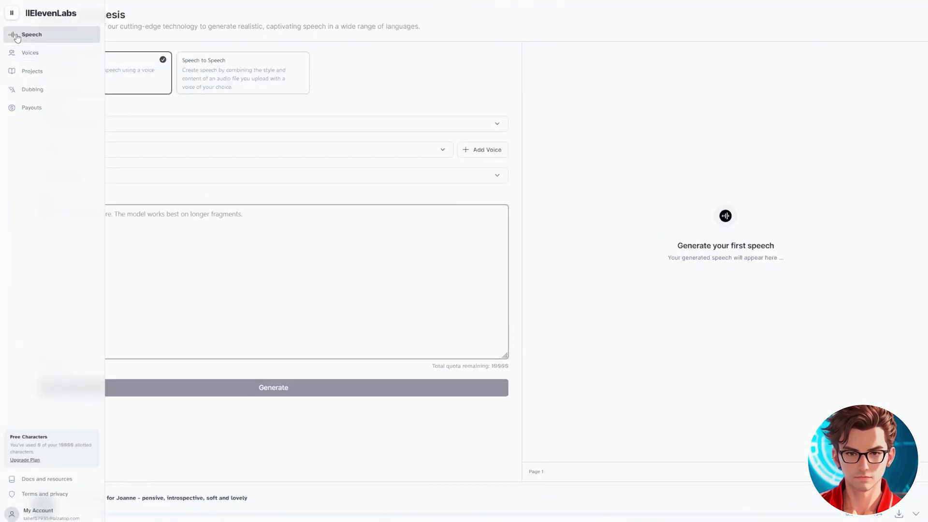
- Voice the pasted like-and-subscribe sentence with Joanne on the Eleven Multilingual v2 model
{"action": "left_click", "coordinate": [467, 121]}
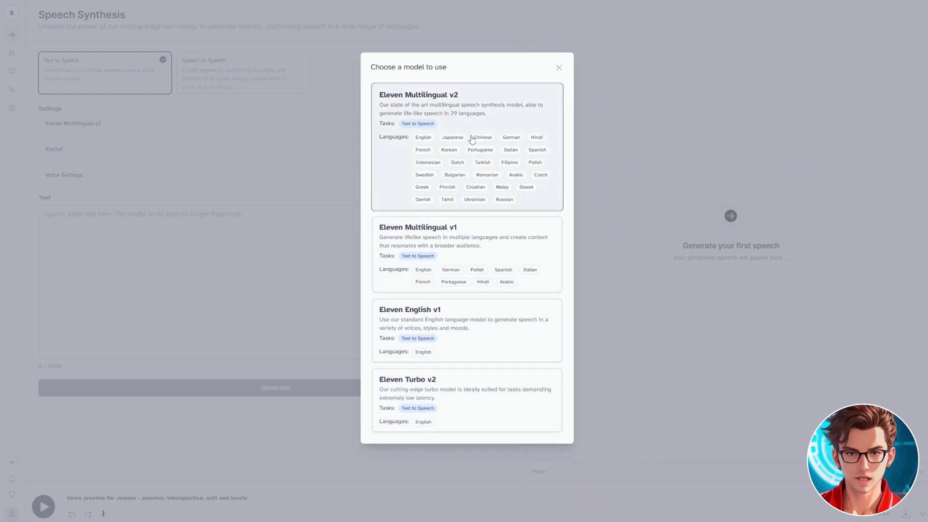
{"action": "left_click", "coordinate": [479, 118]}
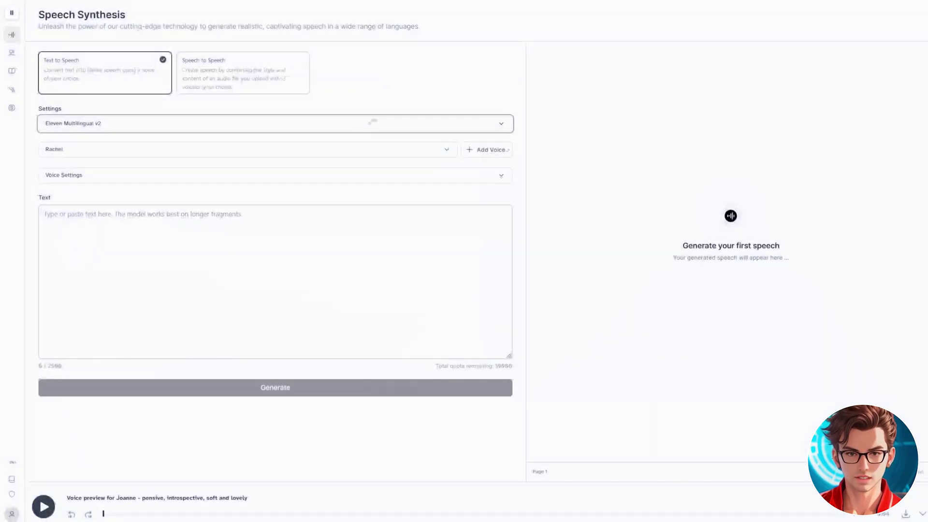
{"action": "left_click", "coordinate": [205, 151]}
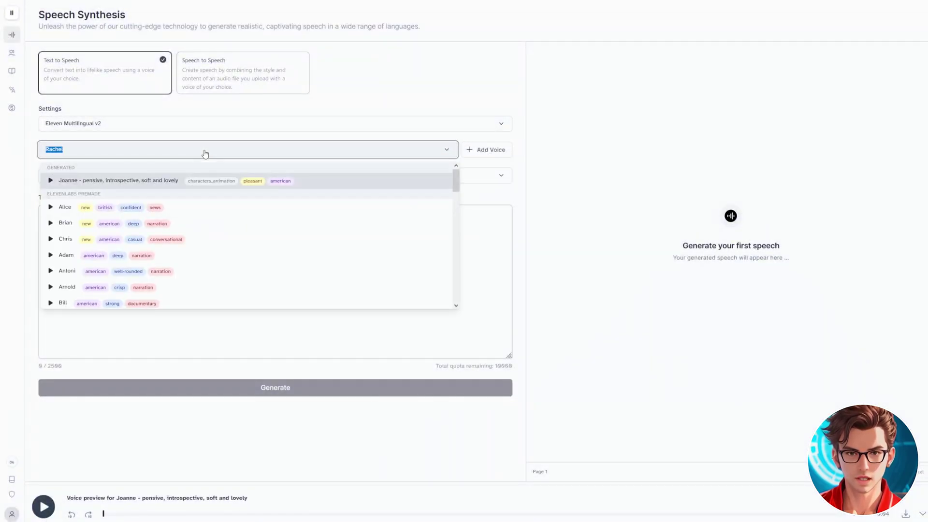
{"action": "left_click", "coordinate": [145, 180]}
{"action": "left_click", "coordinate": [189, 231]}
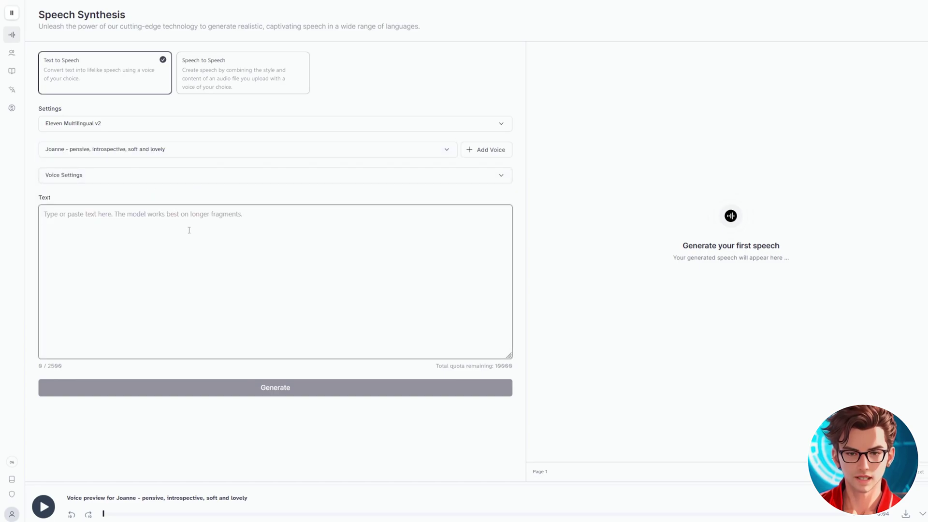
{"action": "type", "text": "But before continuing, please like and subscribe. Your support means a lot and allows me to create more content like this!"}
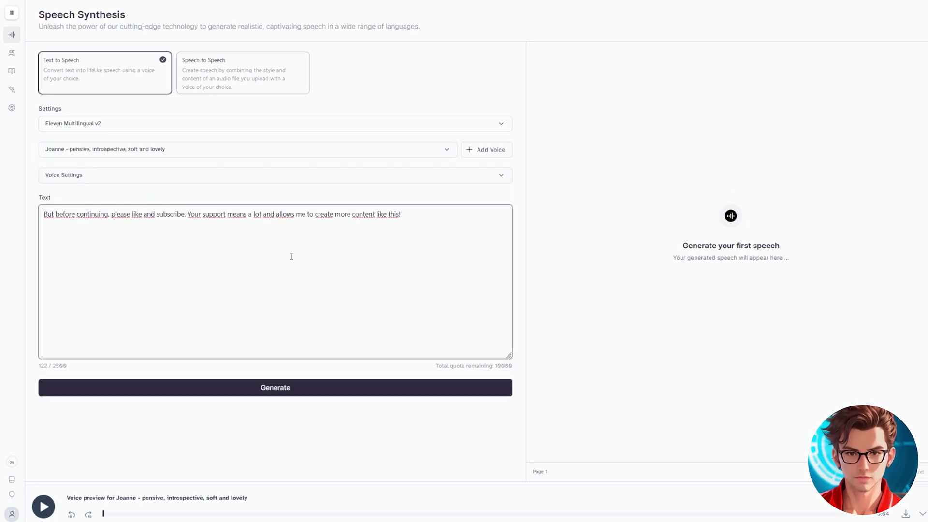
{"action": "left_click", "coordinate": [215, 389]}
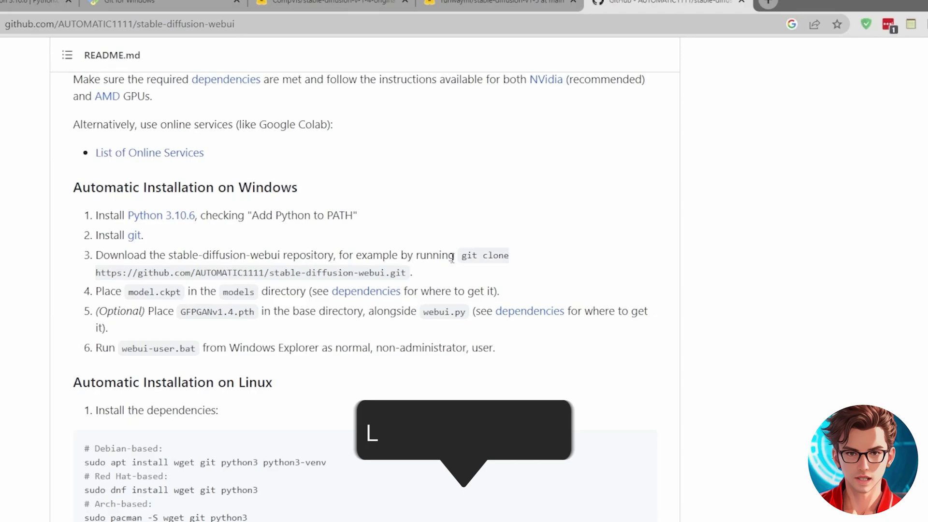
- Run the git clone command for stable-diffusion-webui, then view the WebUI's Extensions tab
{"action": "left_click_drag", "start_coordinate": [460, 254], "coordinate": [404, 272]}
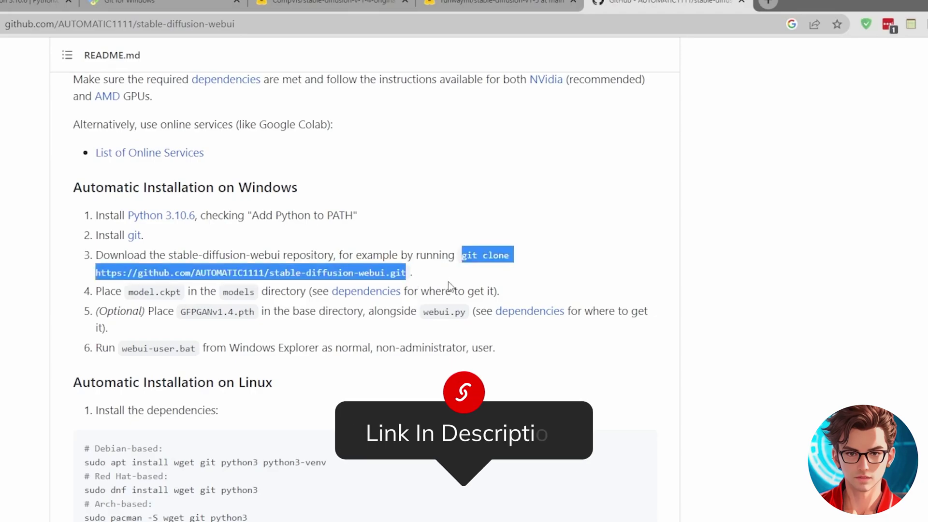
{"action": "key", "text": "Return"}
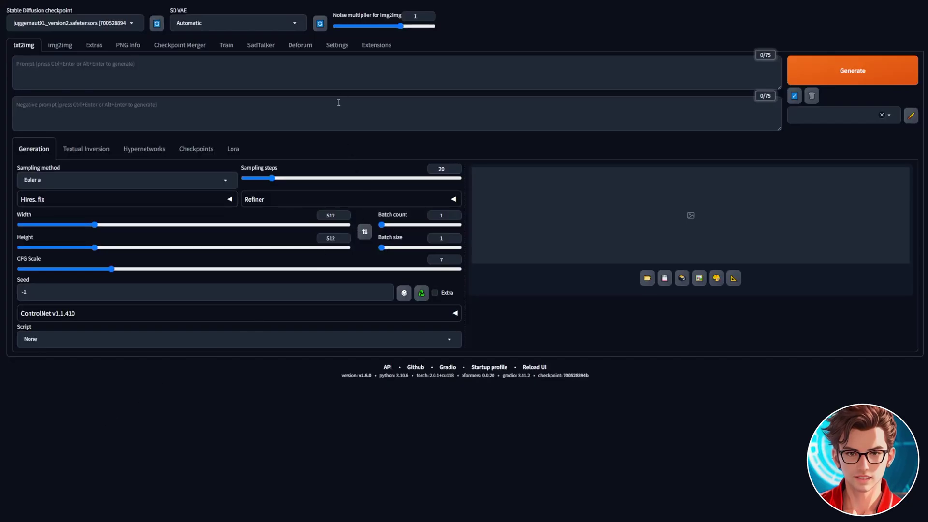
{"action": "left_click", "coordinate": [372, 46]}
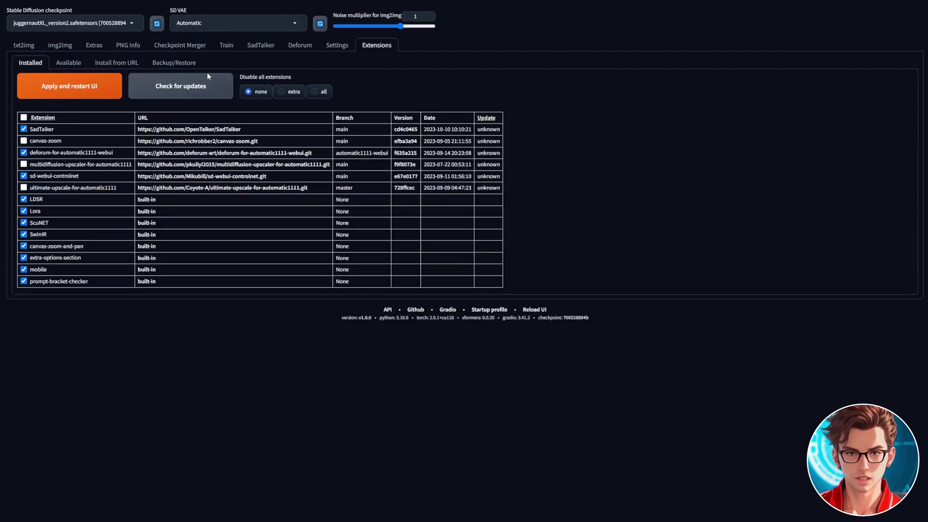
- Install SadTalker from its GitHub URL, then apply changes and restart the WebUI
{"action": "left_click", "coordinate": [118, 62]}
{"action": "left_click", "coordinate": [83, 86]}
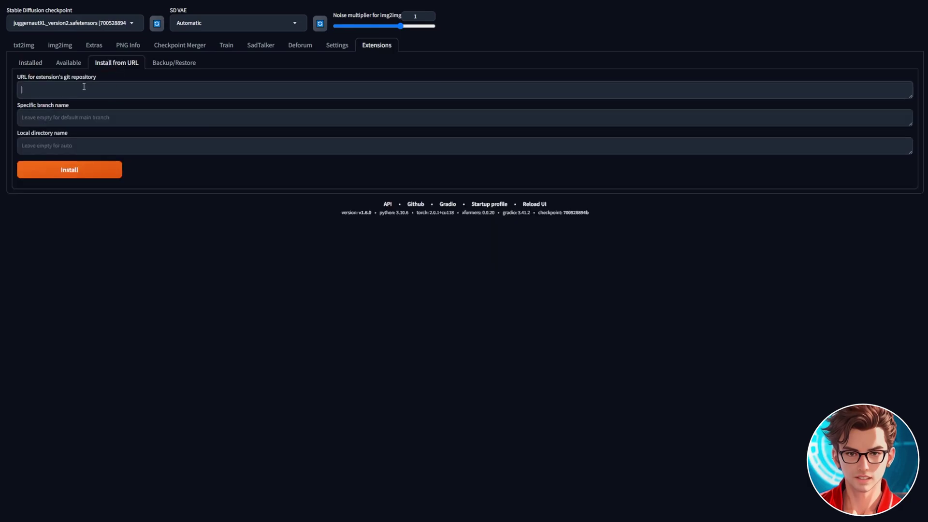
{"action": "type", "text": "https://github.com/OpenTalker/SadTalker"}
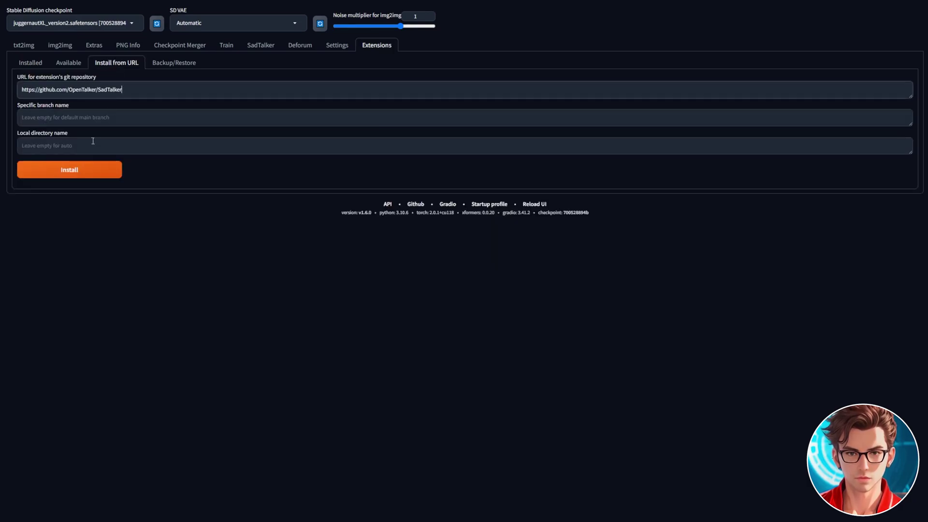
{"action": "left_click", "coordinate": [37, 66]}
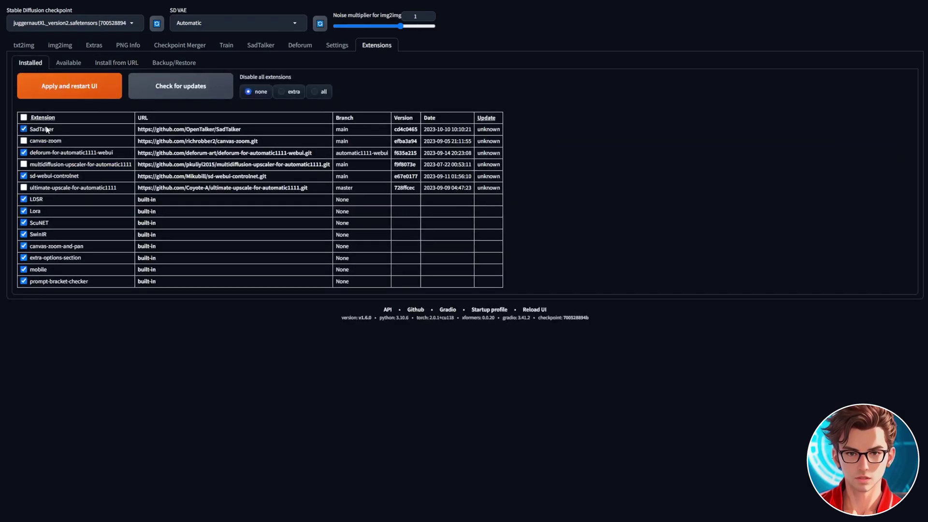
{"action": "left_click", "coordinate": [60, 92]}
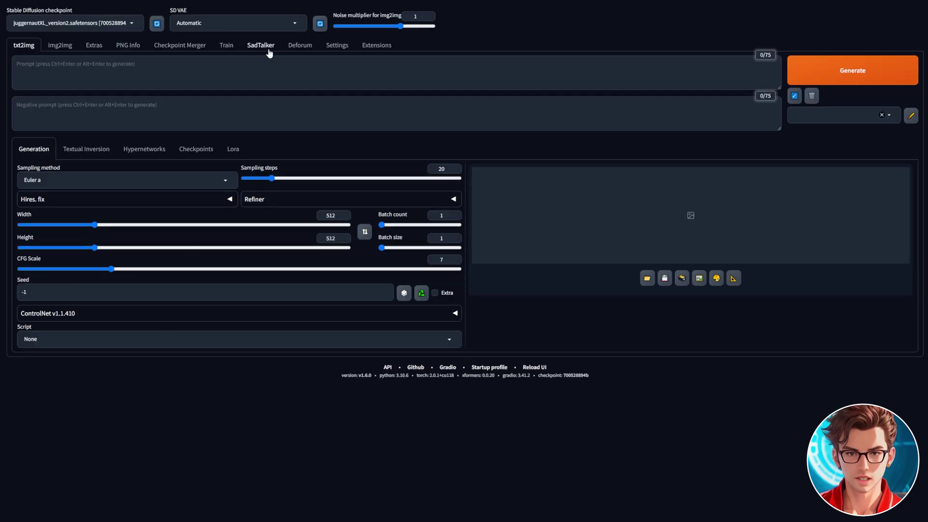
- Load the red-haired woman image and voice audio into SadTalker with extfull preprocessing
{"action": "left_click", "coordinate": [267, 48]}
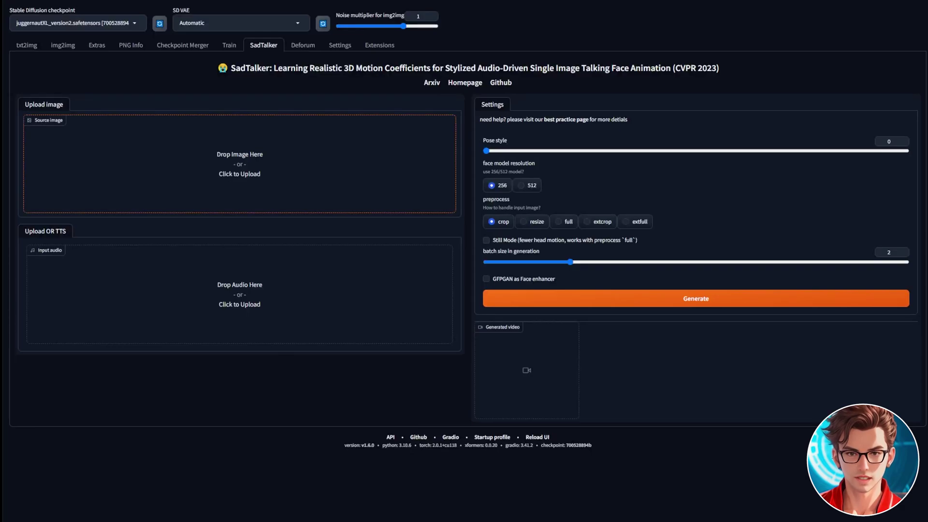
{"action": "left_click_drag", "start_coordinate": [106, 203], "coordinate": [103, 207]}
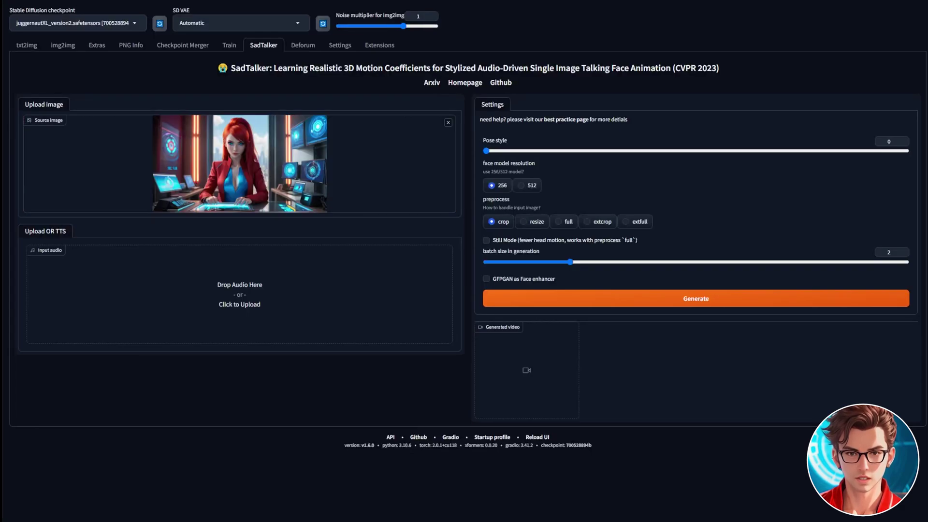
{"action": "left_click_drag", "start_coordinate": [242, 310], "coordinate": [261, 296]}
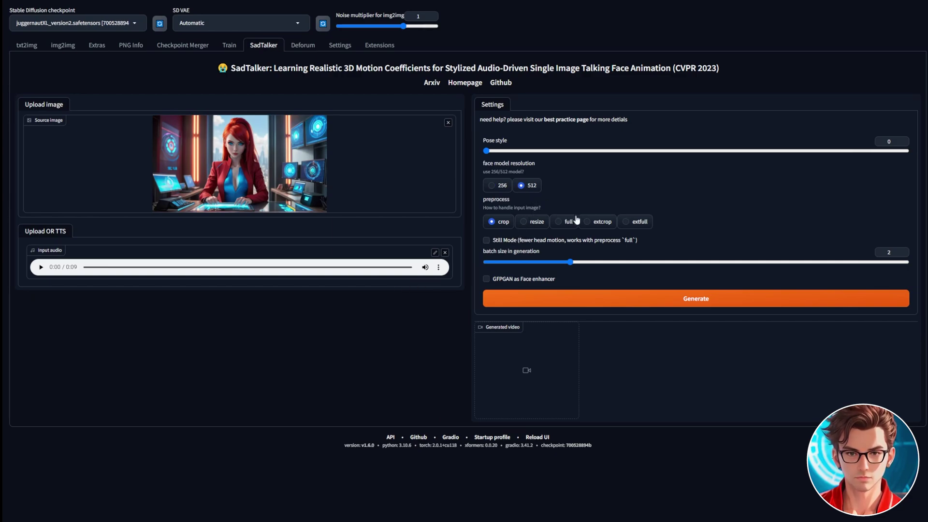
{"action": "left_click", "coordinate": [639, 221]}
- Run SadTalker's Generate on the loaded cyberpunk portrait and audio clip
{"action": "left_click", "coordinate": [624, 305]}
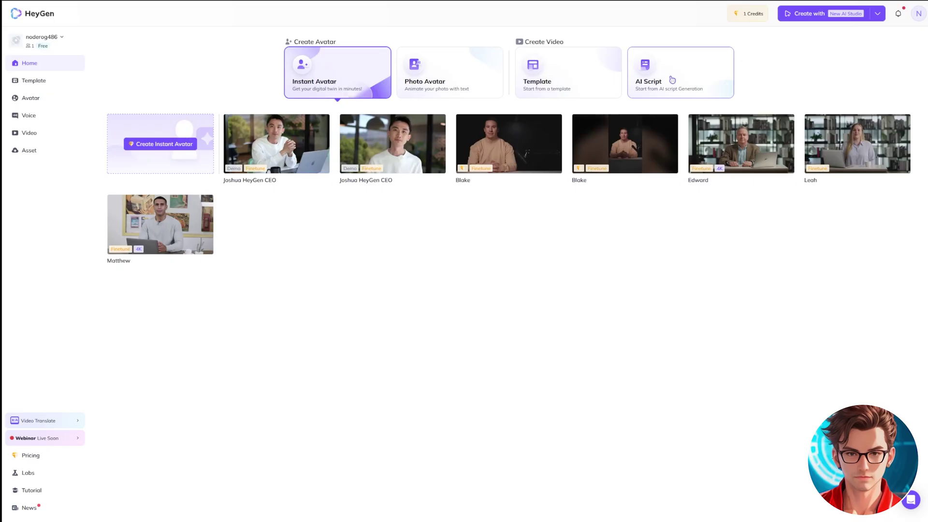
{"action": "left_click", "coordinate": [672, 80]}
{"action": "left_click", "coordinate": [325, 203]}
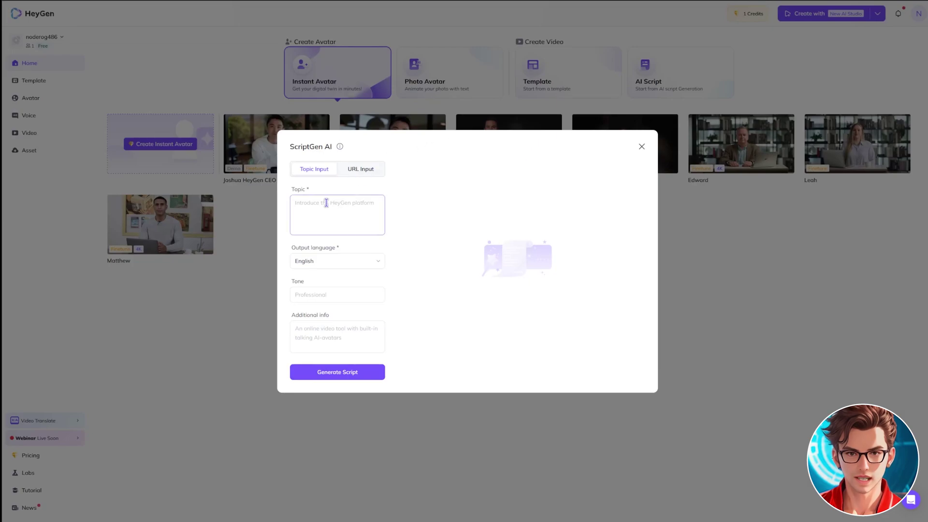
{"action": "type", "text": "Introduce an"}
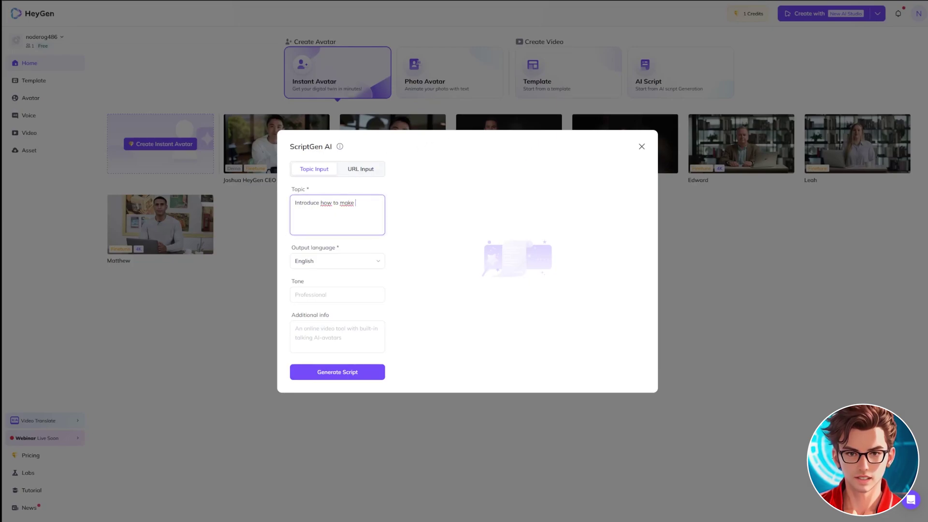
{"action": "left_click", "coordinate": [343, 373]}
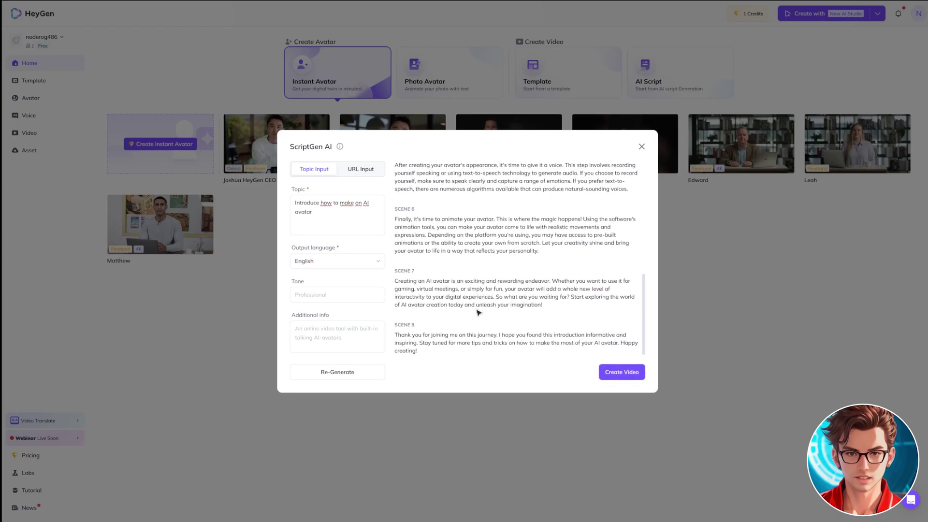
{"action": "left_click", "coordinate": [642, 146]}
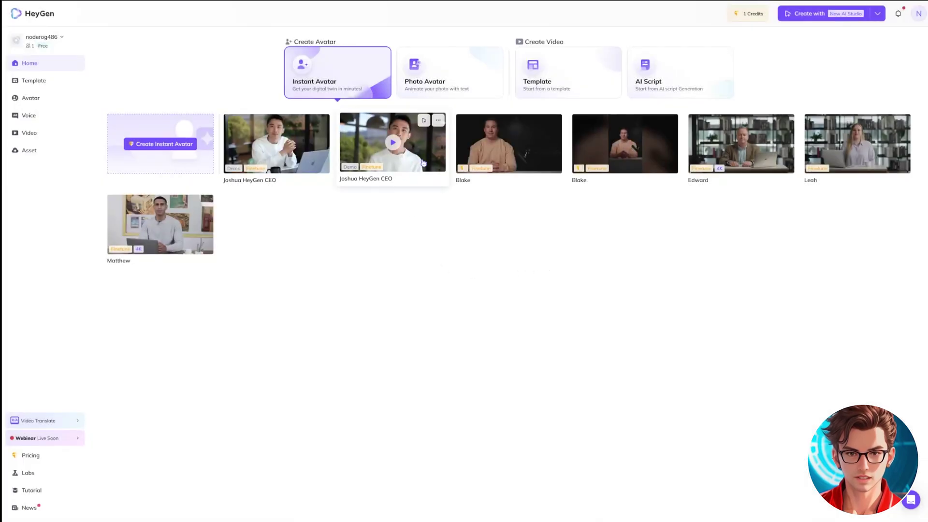
- Upload the white-haired cyberpunk portrait through the Photo Avatar card on the Avatar page
{"action": "left_click", "coordinate": [48, 98]}
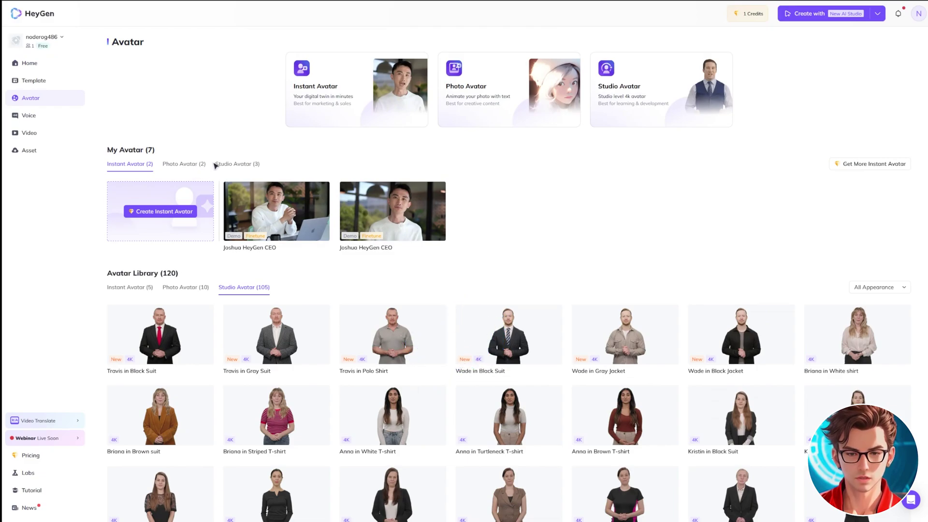
{"action": "left_click", "coordinate": [194, 167]}
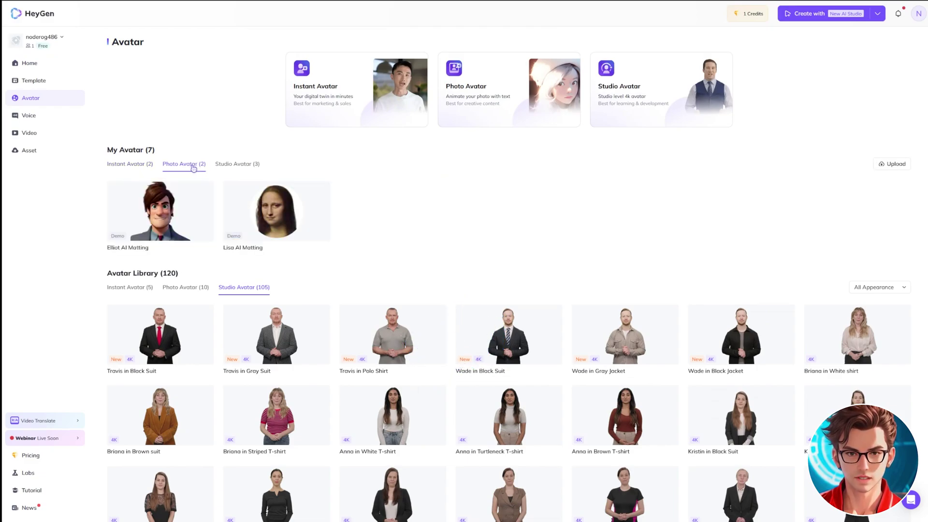
{"action": "left_click", "coordinate": [498, 105]}
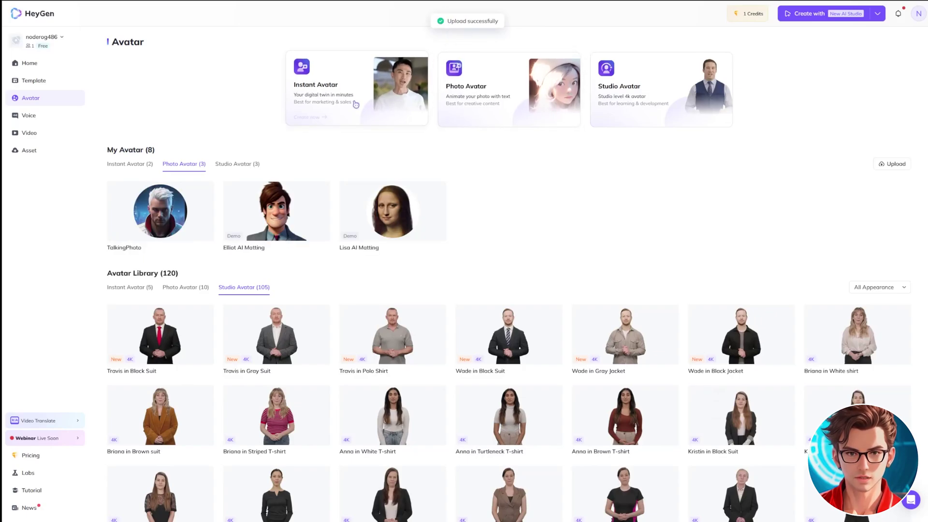
- Save a copy of TalkingPhoto with Original view mode and bring up its Create with options
{"action": "left_click", "coordinate": [206, 187]}
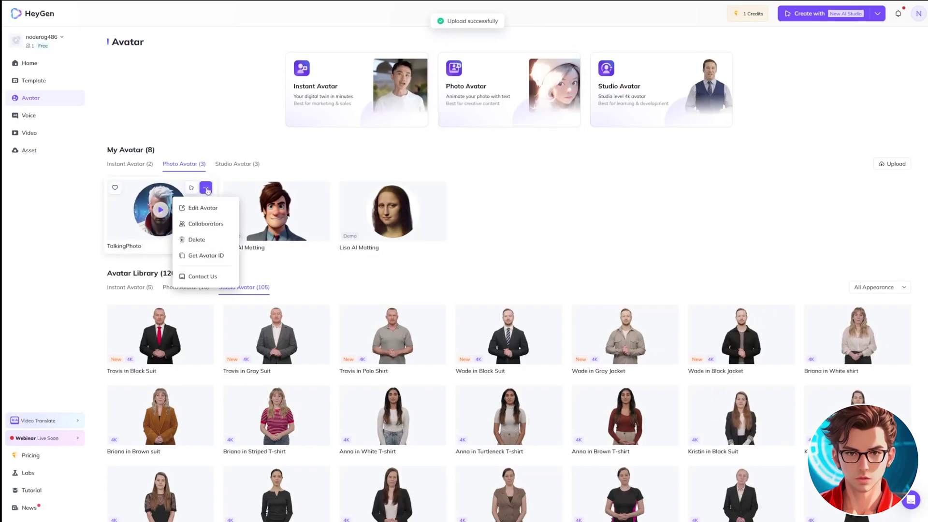
{"action": "left_click", "coordinate": [213, 212]}
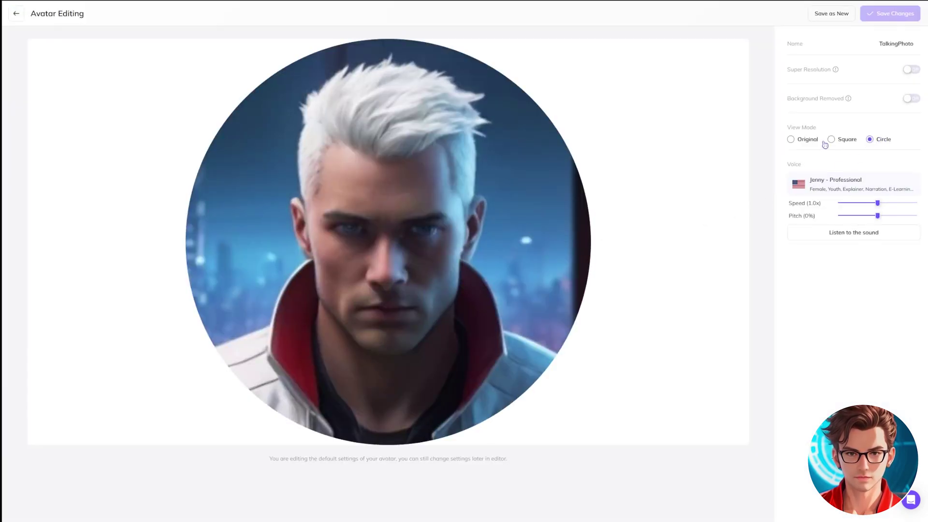
{"action": "left_click", "coordinate": [798, 143]}
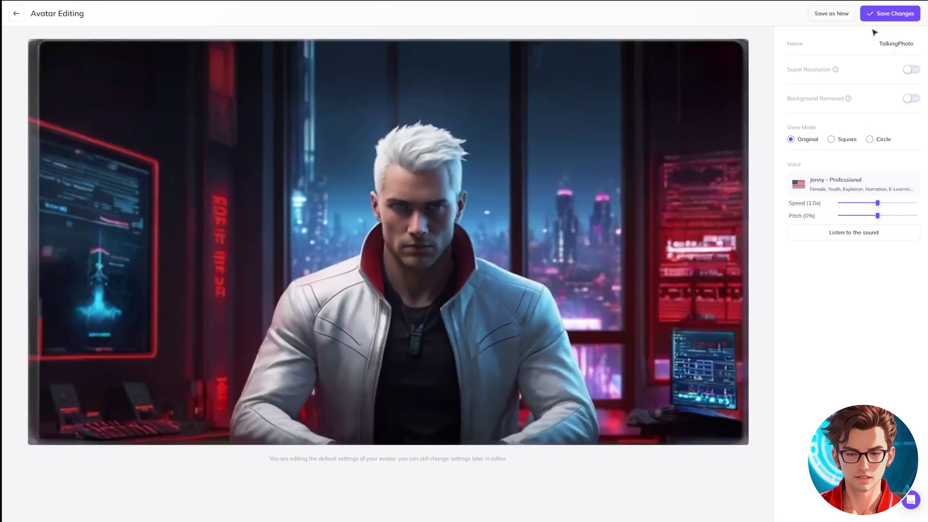
{"action": "left_click", "coordinate": [865, 17]}
{"action": "left_click", "coordinate": [154, 221]}
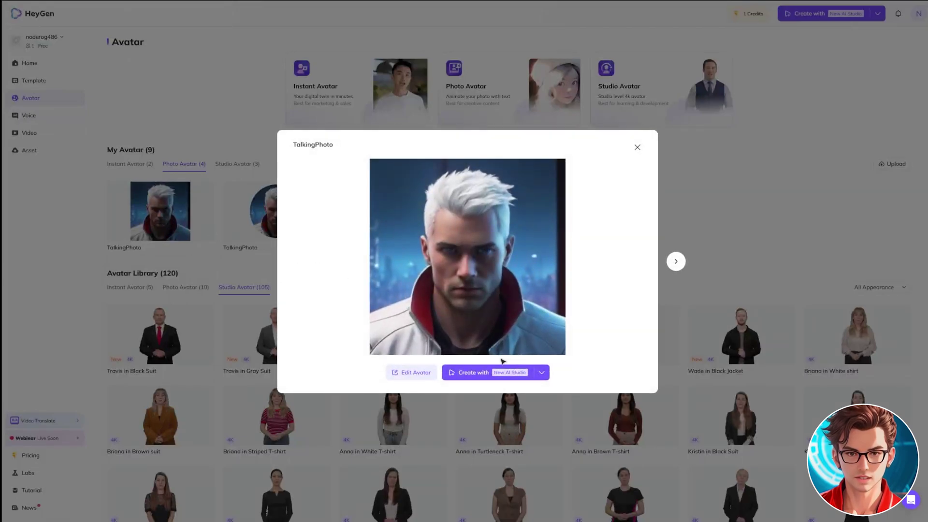
{"action": "left_click", "coordinate": [495, 376]}
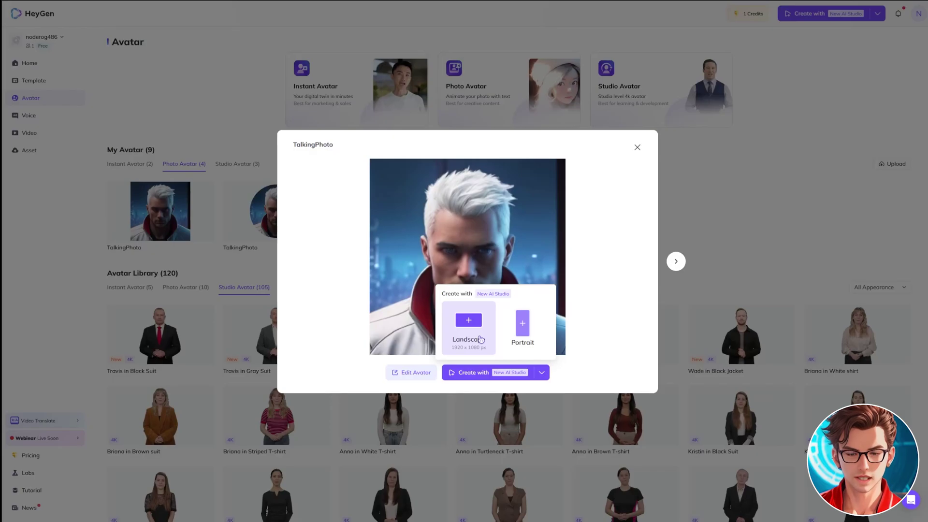
- Make a landscape video with the pasted like-and-subscribe script and the Ryan - Professional voice
{"action": "left_click", "coordinate": [481, 339]}
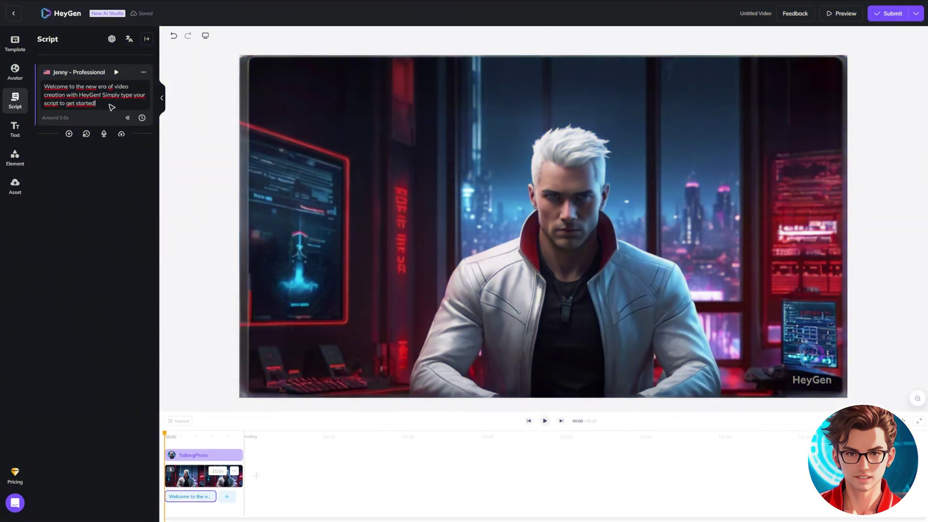
{"action": "left_click_drag", "start_coordinate": [112, 107], "coordinate": [44, 86]}
{"action": "key", "text": "ctrl+v"}
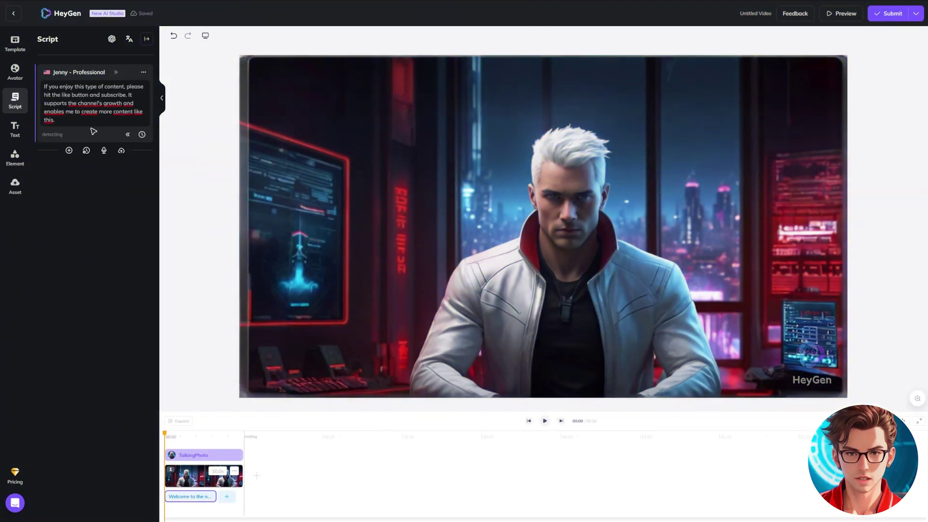
{"action": "left_click", "coordinate": [116, 73]}
{"action": "left_click", "coordinate": [100, 73]}
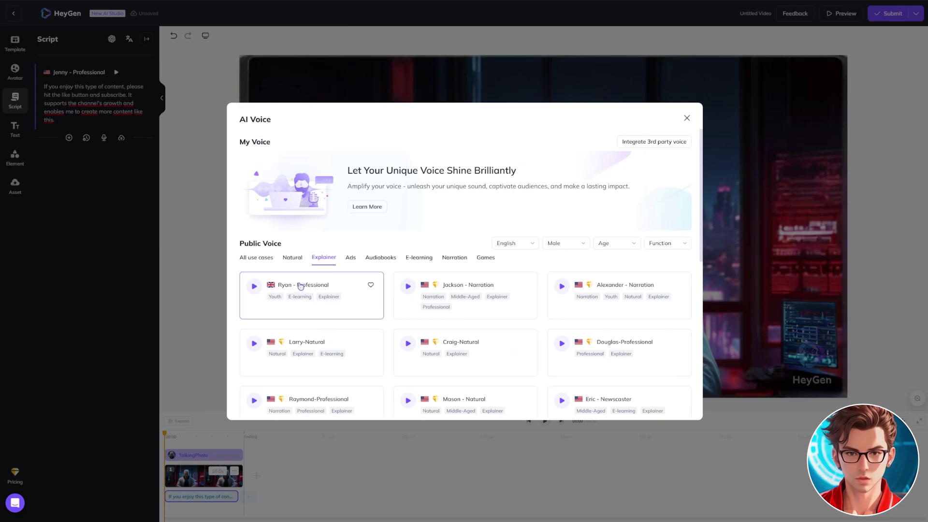
{"action": "left_click", "coordinate": [301, 285]}
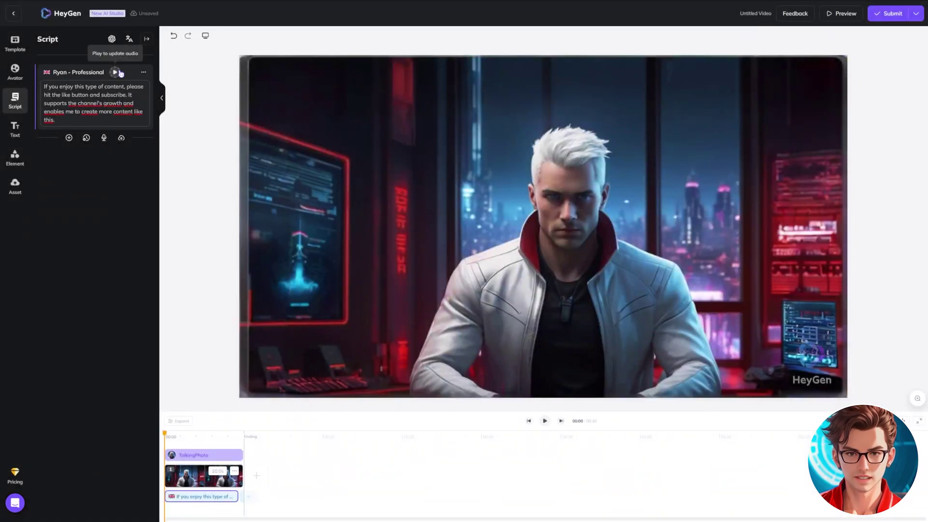
- Submit the video for rendering and dismiss the feedback prompt
{"action": "left_click", "coordinate": [893, 13]}
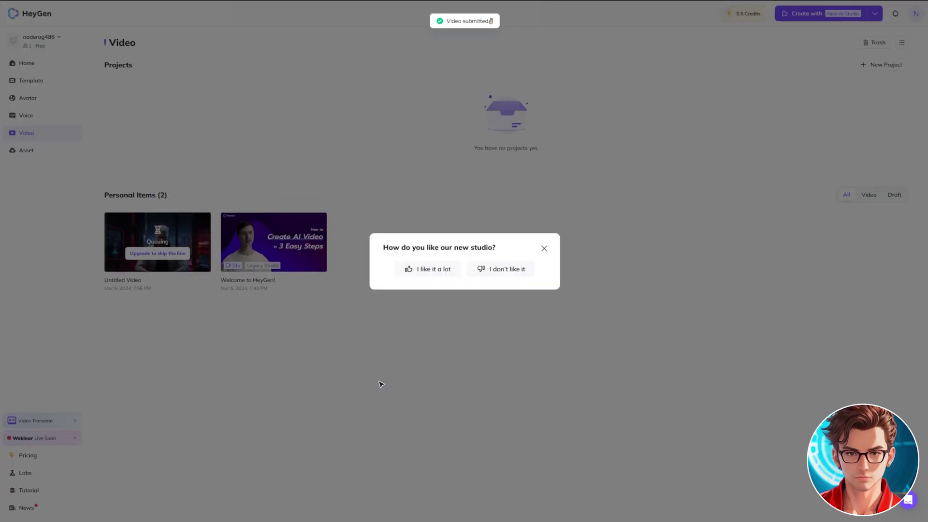
{"action": "left_click", "coordinate": [432, 269]}
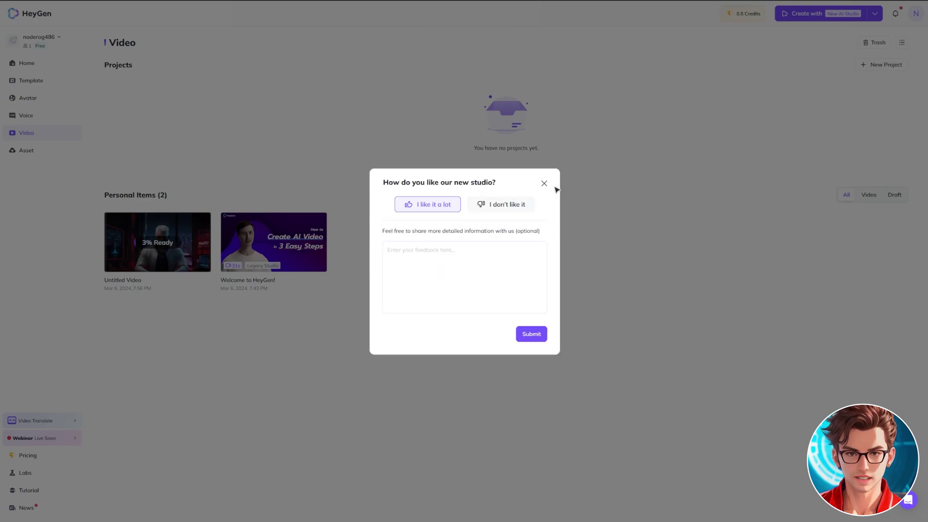
{"action": "left_click", "coordinate": [543, 182]}
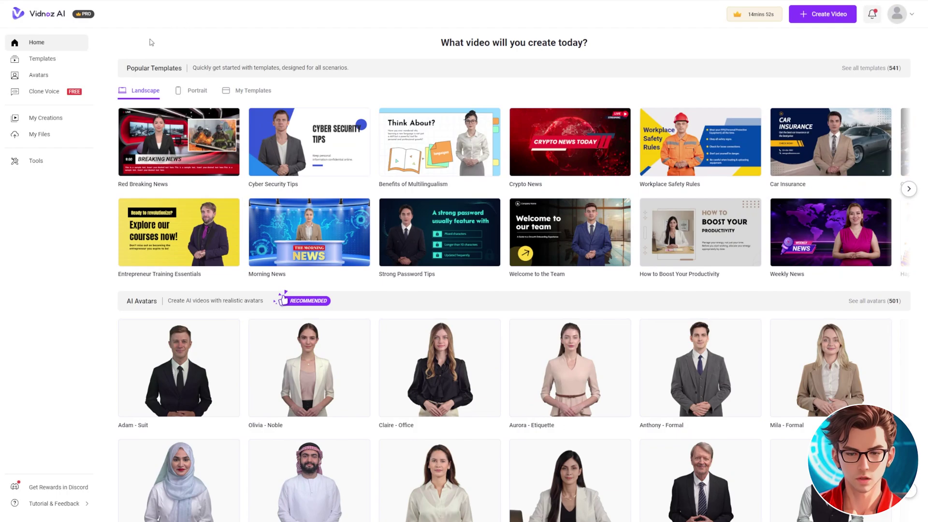
- Begin a new Talking Photo under Avatars by uploading the white-haired portrait
{"action": "left_click", "coordinate": [58, 76]}
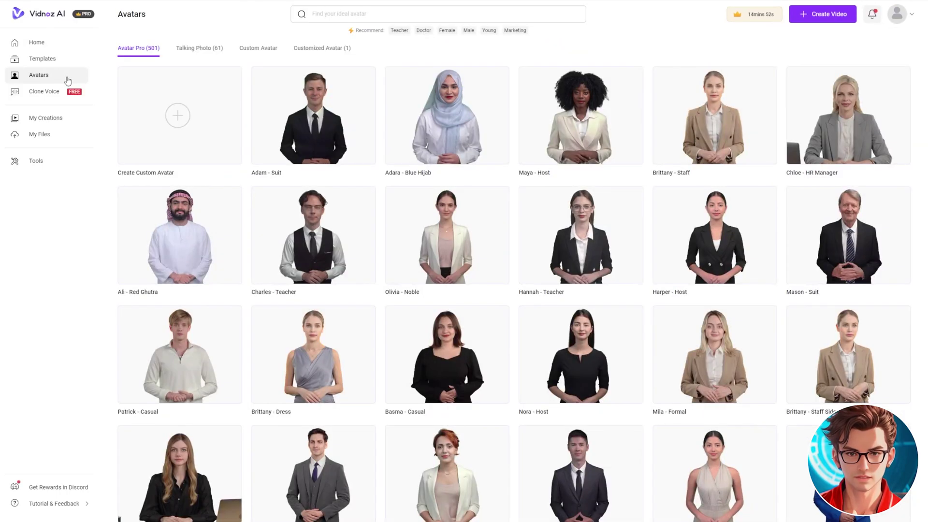
{"action": "left_click", "coordinate": [249, 48]}
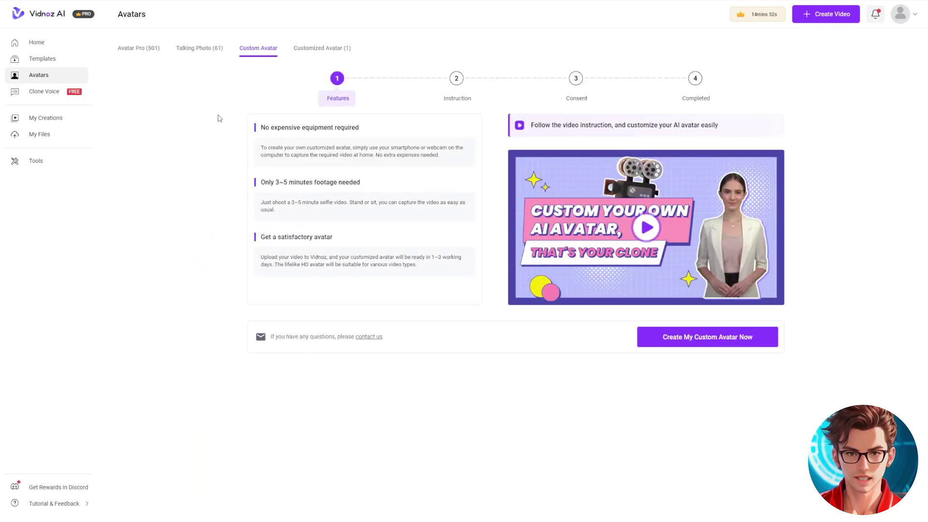
{"action": "left_click", "coordinate": [208, 48]}
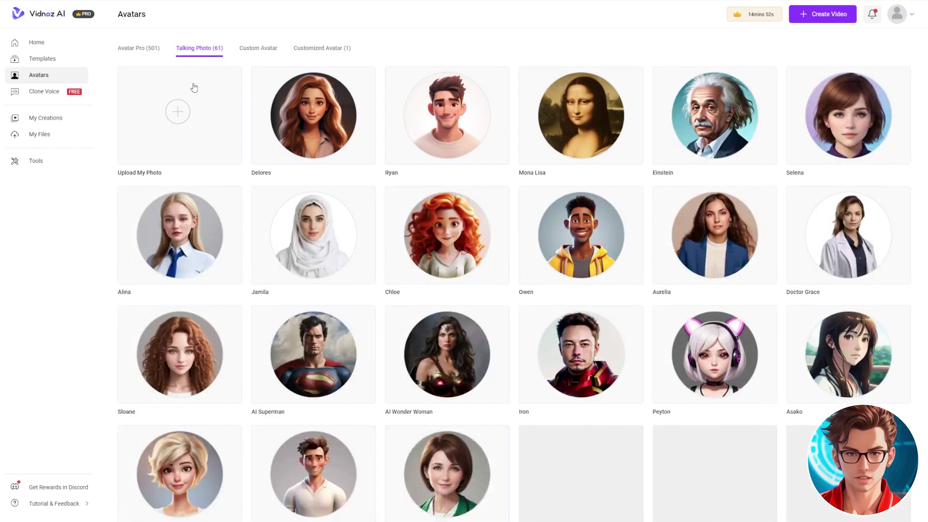
{"action": "left_click", "coordinate": [193, 88]}
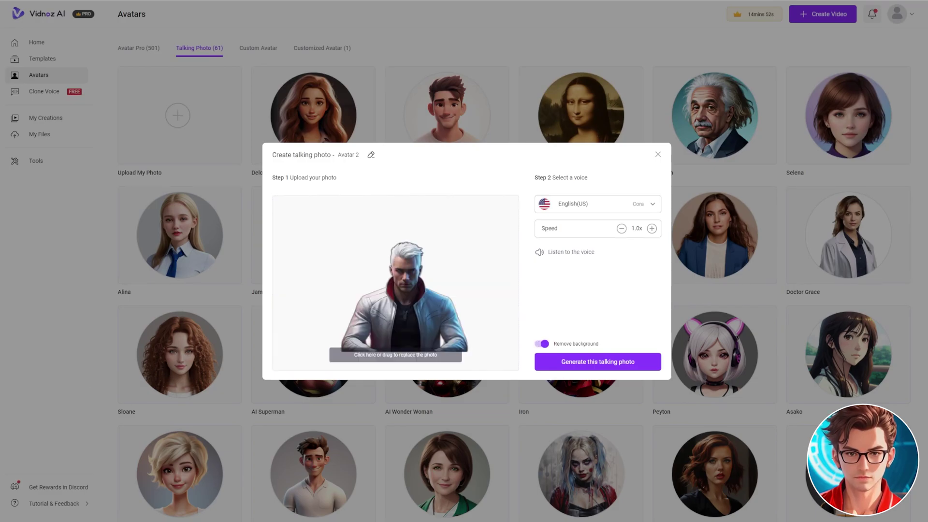
- Leave Remove background off to keep the cyberpunk room, then generate the talking photo into the editor
{"action": "left_click", "coordinate": [542, 344]}
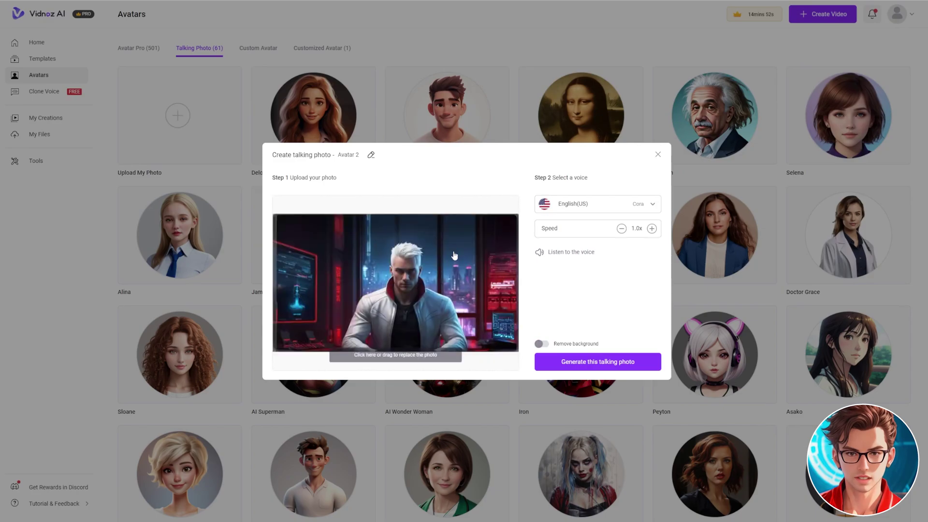
{"action": "left_click", "coordinate": [541, 343]}
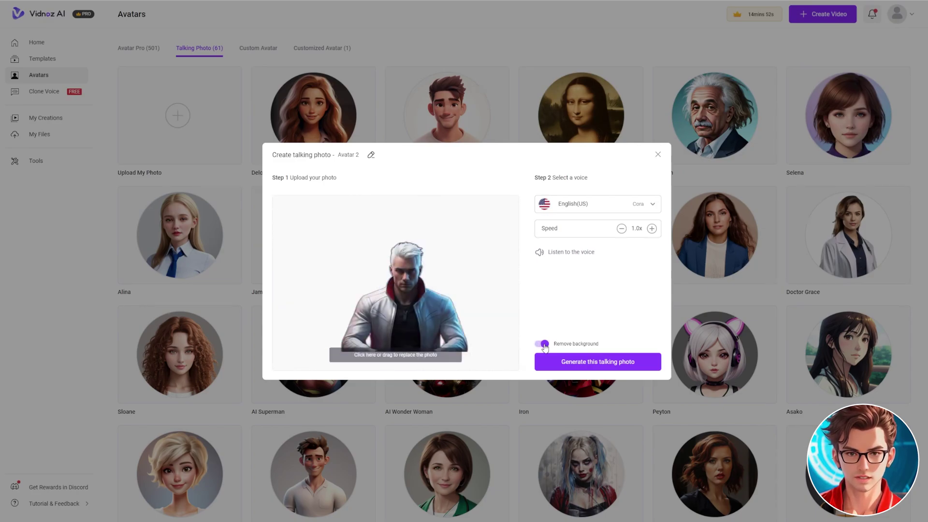
{"action": "left_click", "coordinate": [544, 345]}
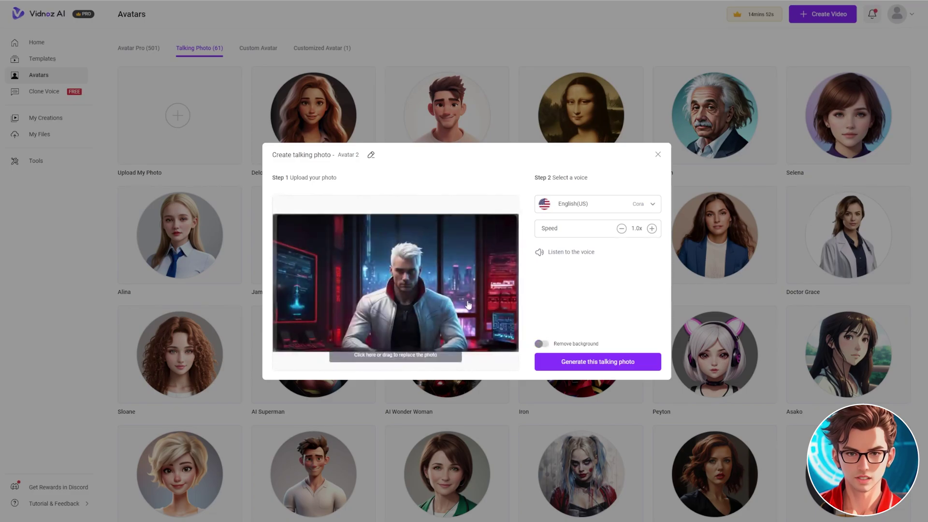
{"action": "left_click", "coordinate": [582, 366]}
{"action": "left_click", "coordinate": [512, 307]}
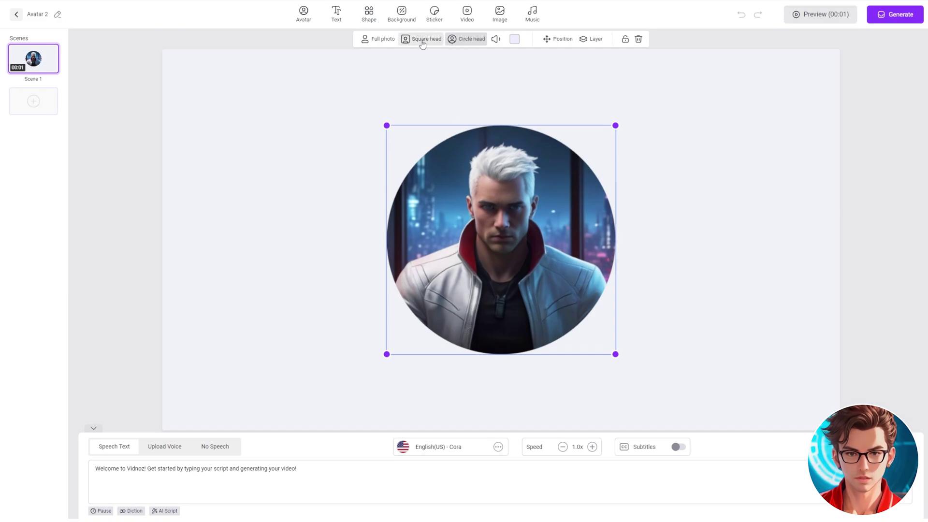
- Stretch the full photo across the canvas, switch speech to the uploaded Andrew audio, and generate Avatar 2
{"action": "left_click", "coordinate": [379, 38]}
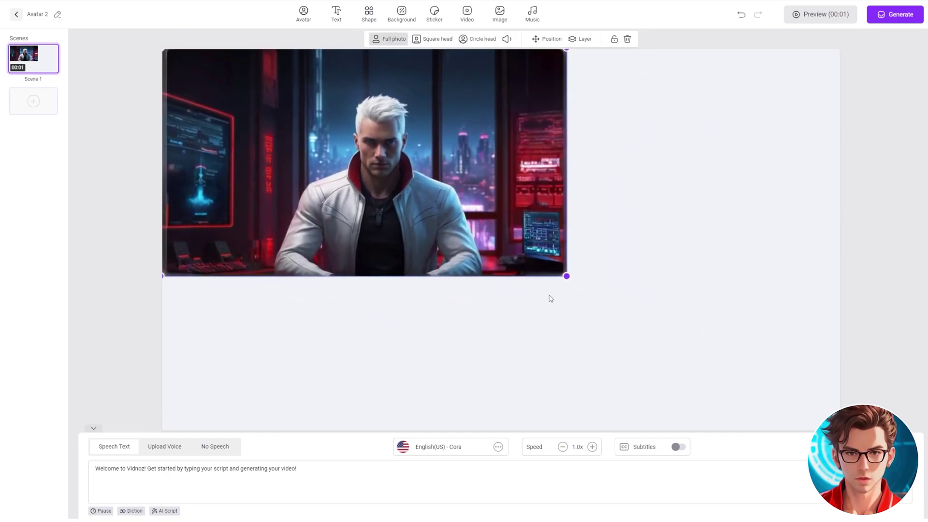
{"action": "left_click_drag", "start_coordinate": [567, 276], "coordinate": [841, 431]}
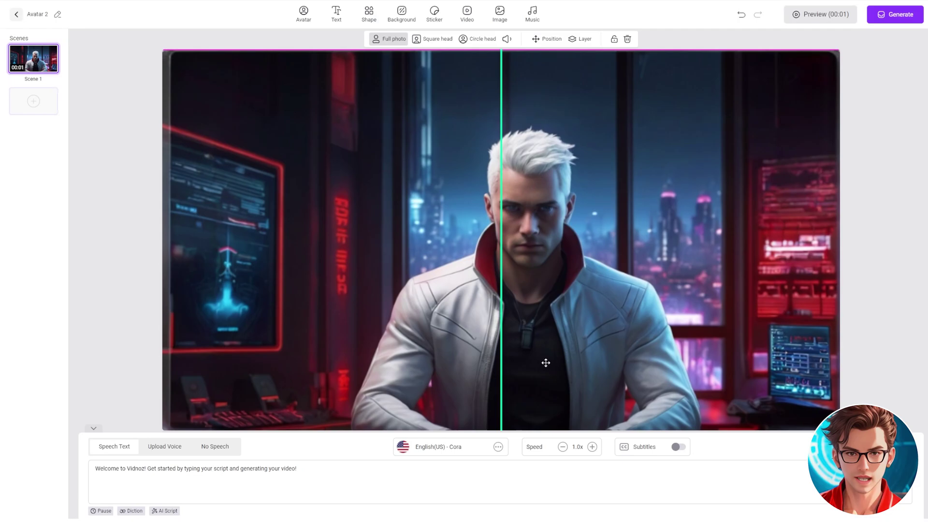
{"action": "left_click_drag", "start_coordinate": [163, 51], "coordinate": [149, 46]}
{"action": "left_click", "coordinate": [149, 45]}
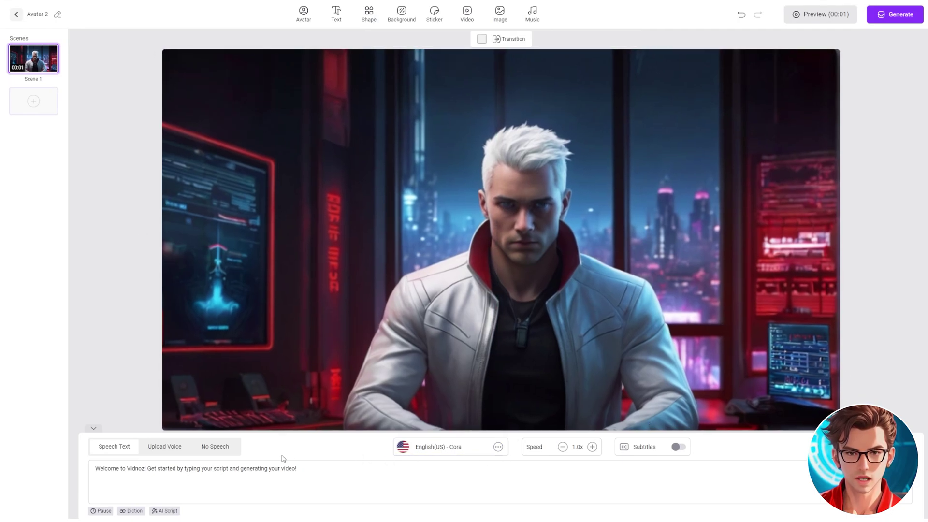
{"action": "left_click", "coordinate": [163, 454]}
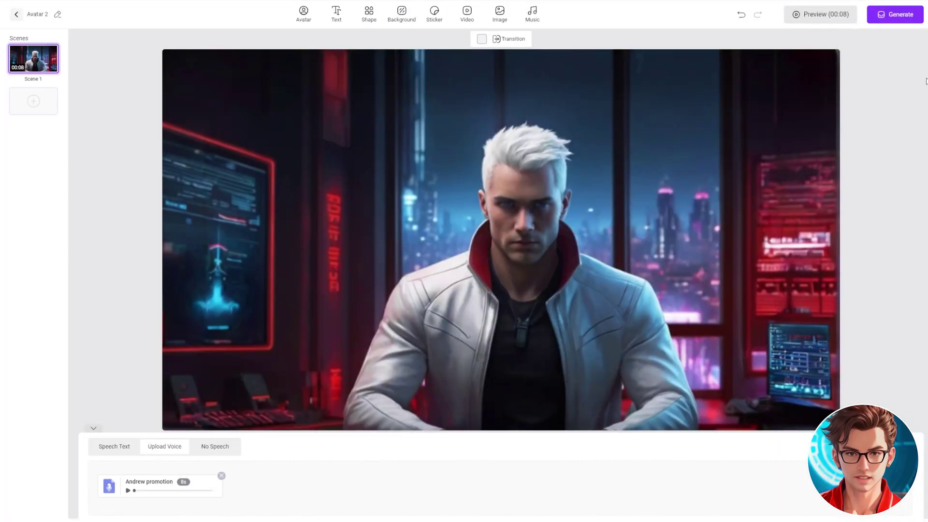
{"action": "left_click", "coordinate": [895, 14]}
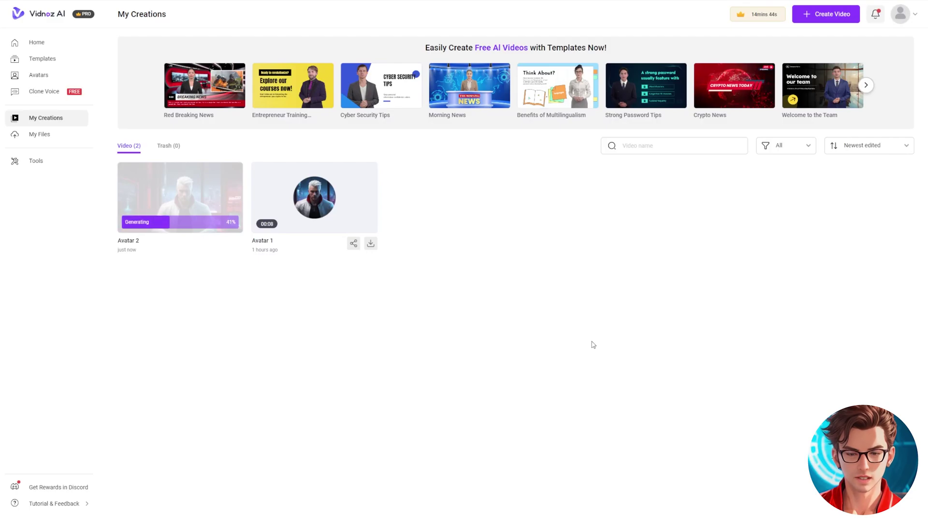